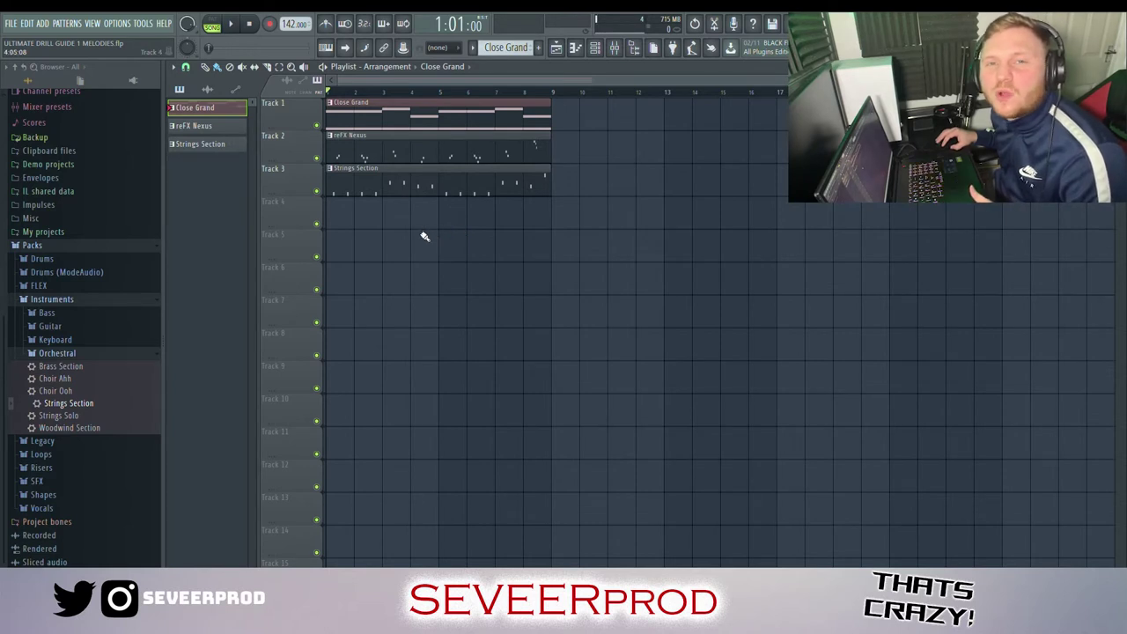
# Play the melody arrangement with the Strings Section on Track 3 muted
pyautogui.press('l')
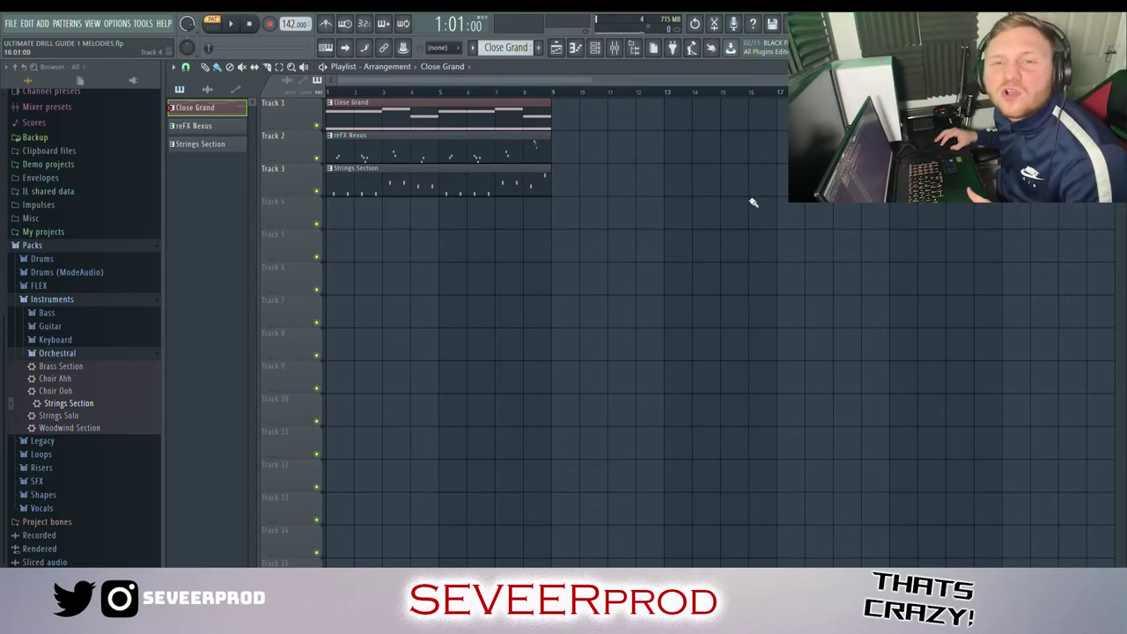
pyautogui.press('space')
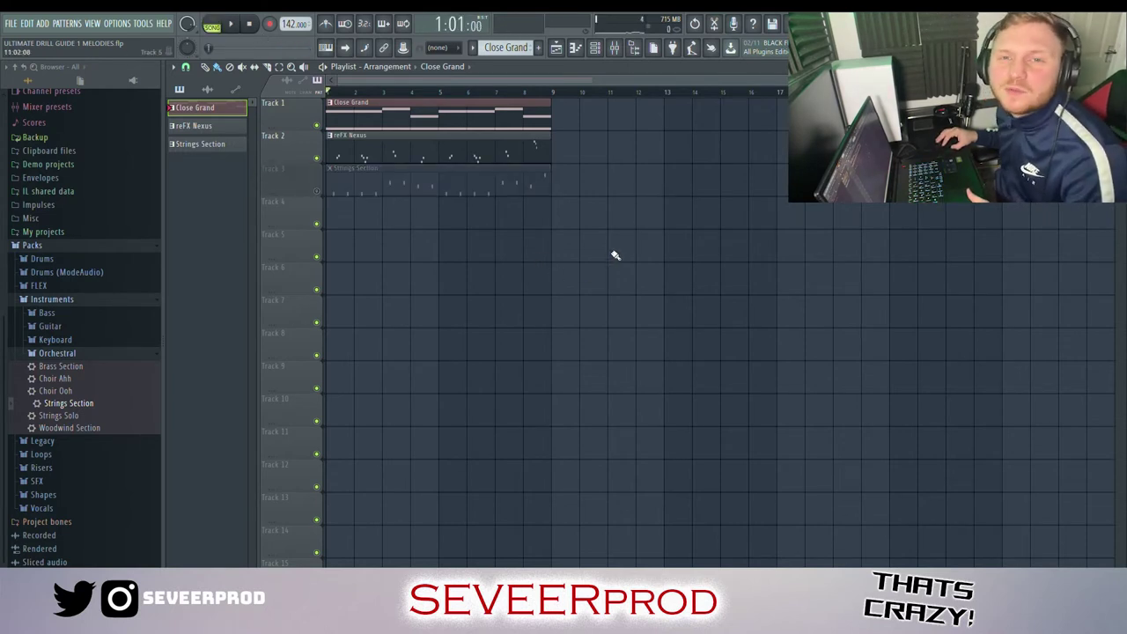
pyautogui.press('space')
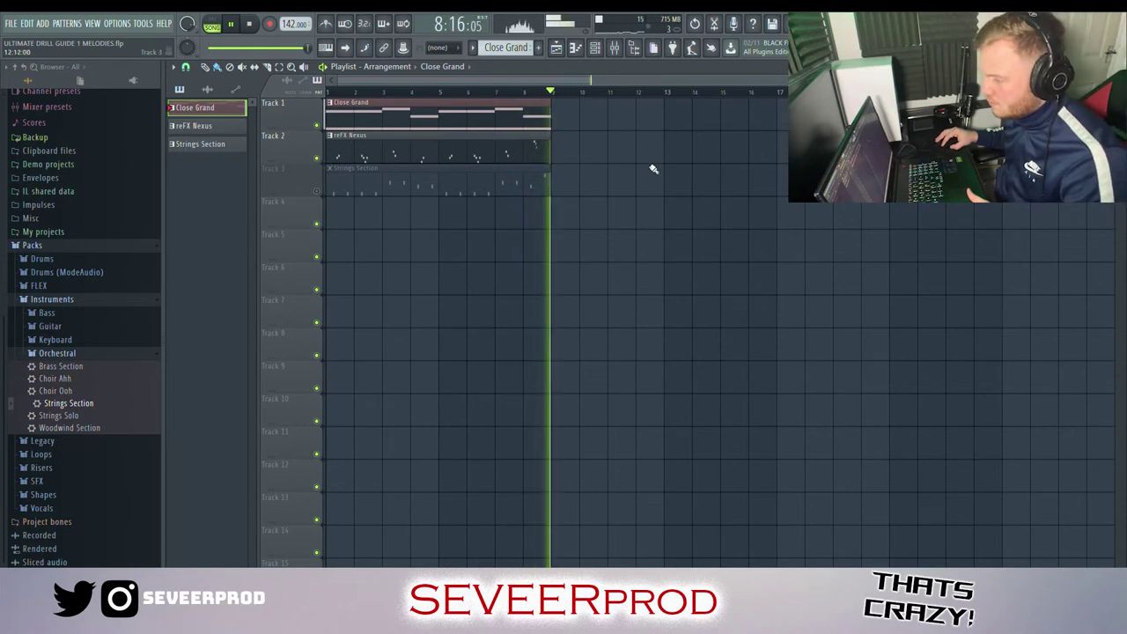
pyautogui.press('space')
# Unmute the Strings Section on Track 3 and play the arrangement with all three melody layers
pyautogui.click(317, 191)
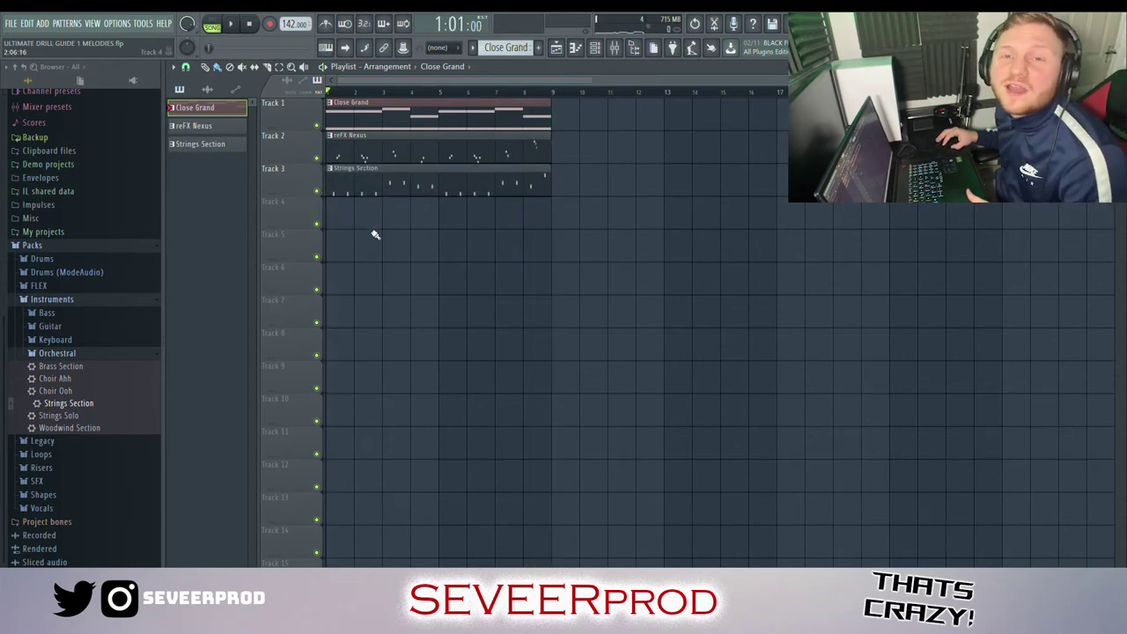
pyautogui.press('space')
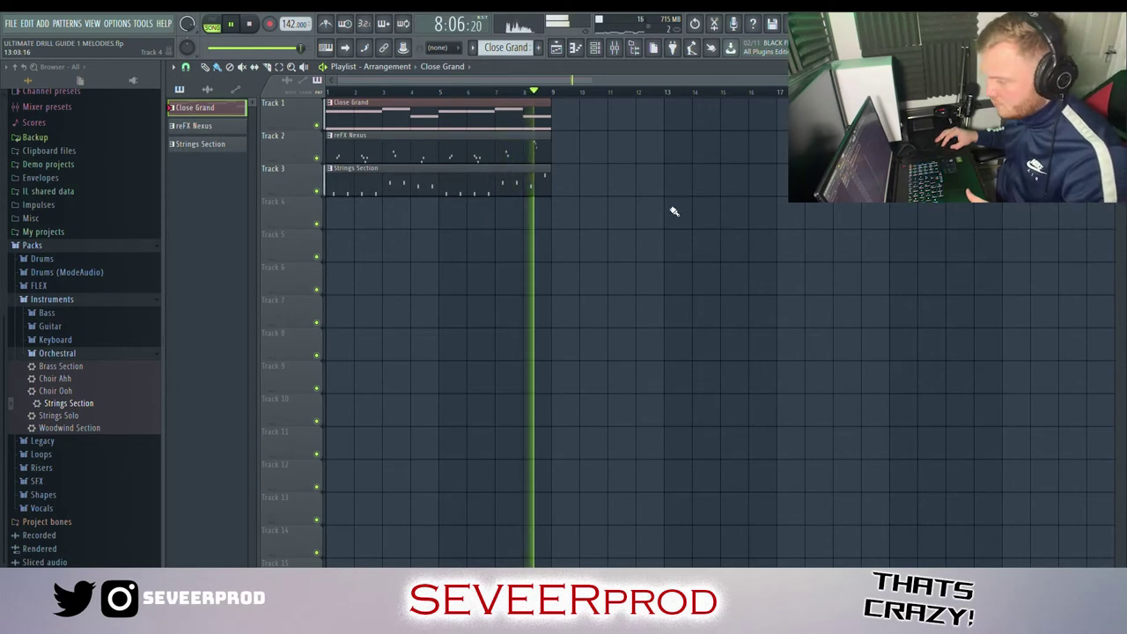
pyautogui.press('space')
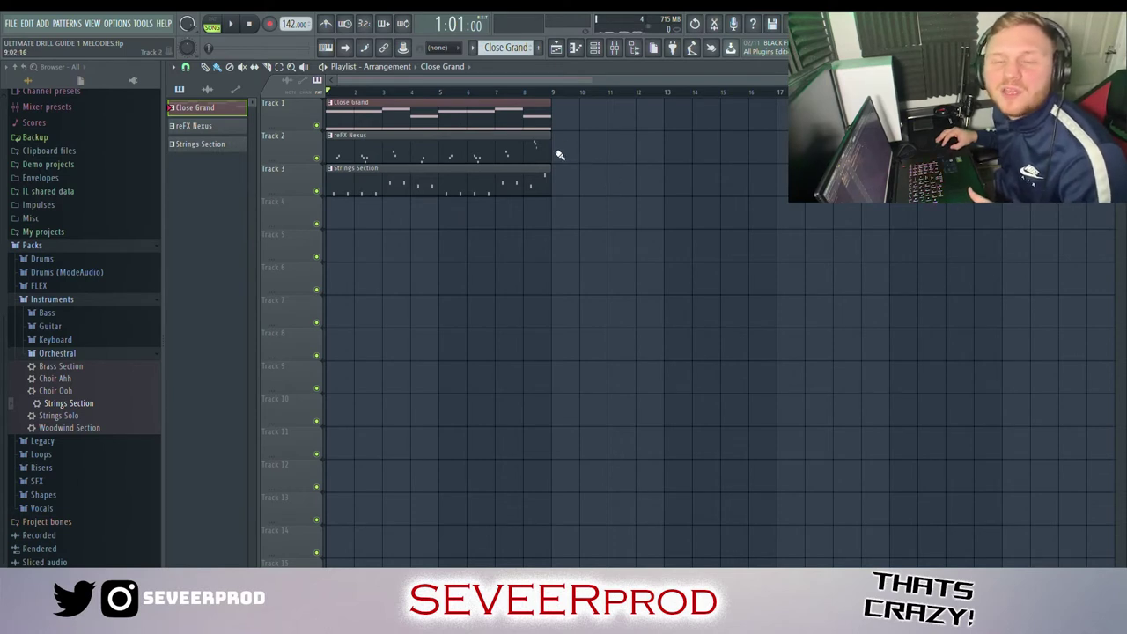
# Collapse the Packs folders in the browser and open the HATS folder of the !xSEVEER GO2 kit under SOUNDKITZ
pyautogui.press('Left')
pyautogui.press('Left')
pyautogui.press('Left')
pyautogui.press('Left')
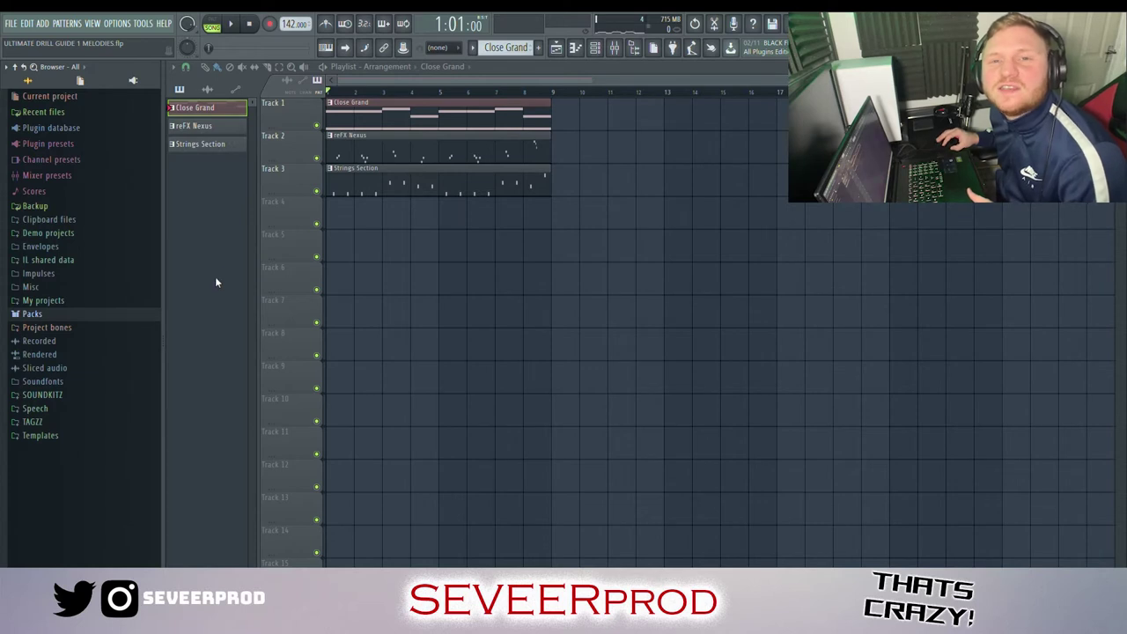
pyautogui.press('Down')
pyautogui.press('Down')
pyautogui.press('Down')
pyautogui.press('Down')
pyautogui.press('Down')
pyautogui.press('Down')
pyautogui.press('Right')
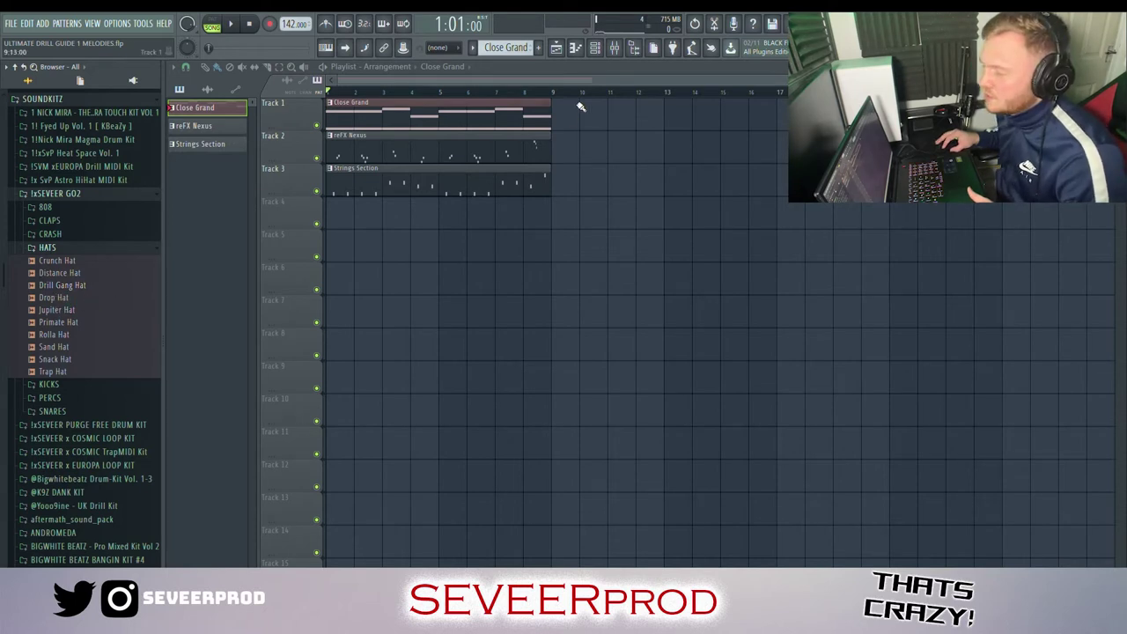
# Add Drill Gang Hat to the channel rack, fill every second step with a hit, and play it with the melody
pyautogui.press('F6')
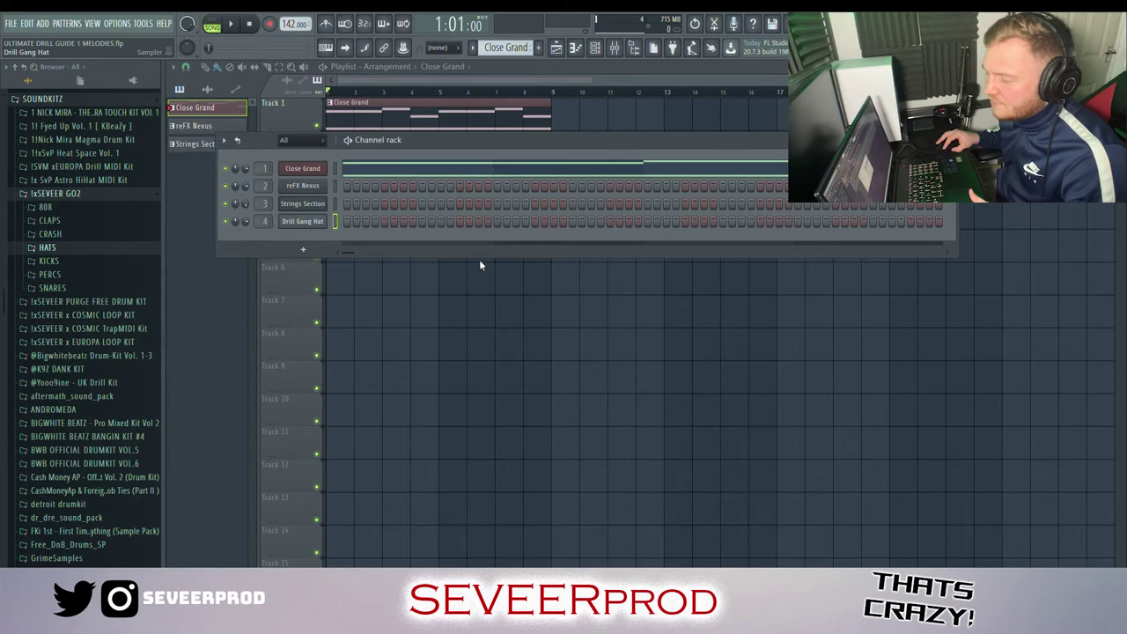
pyautogui.hotkey('ctrl', 'v')
pyautogui.press('space')
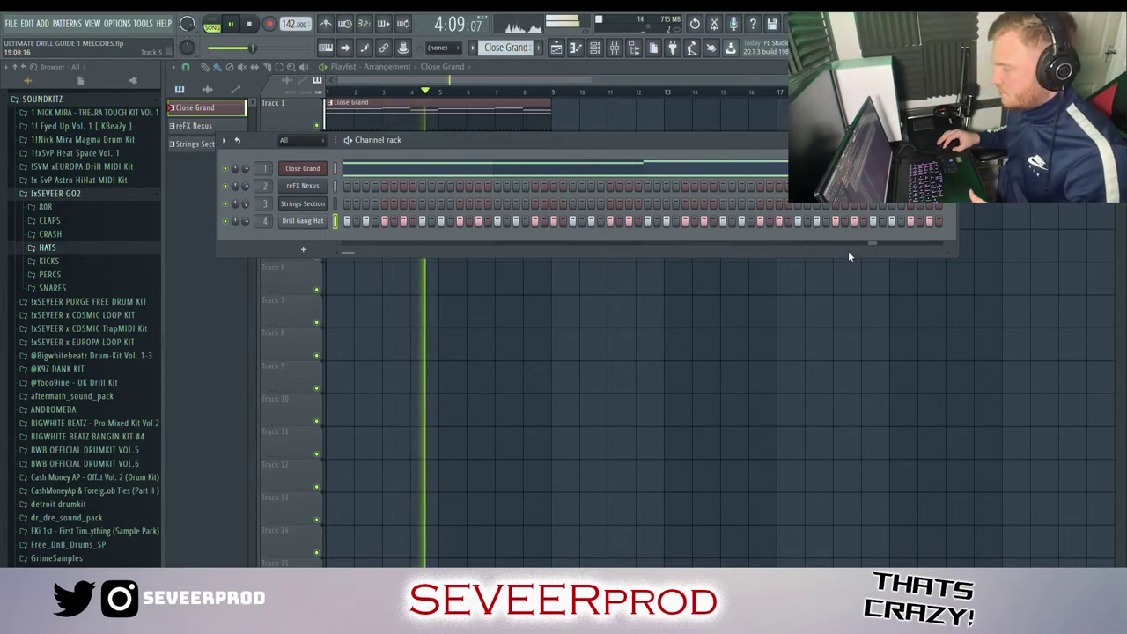
pyautogui.press('space')
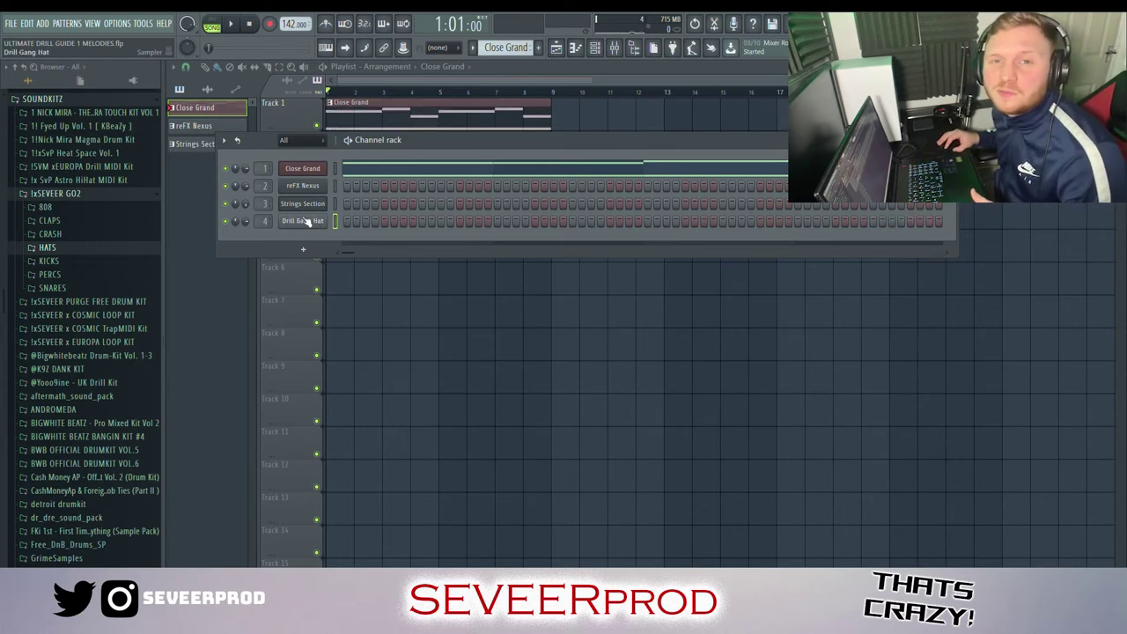
# Place Drill Gang Hat hits on steps 1, 4 and 7
pyautogui.click(346, 221)
pyautogui.click(374, 221)
pyautogui.click(402, 221)
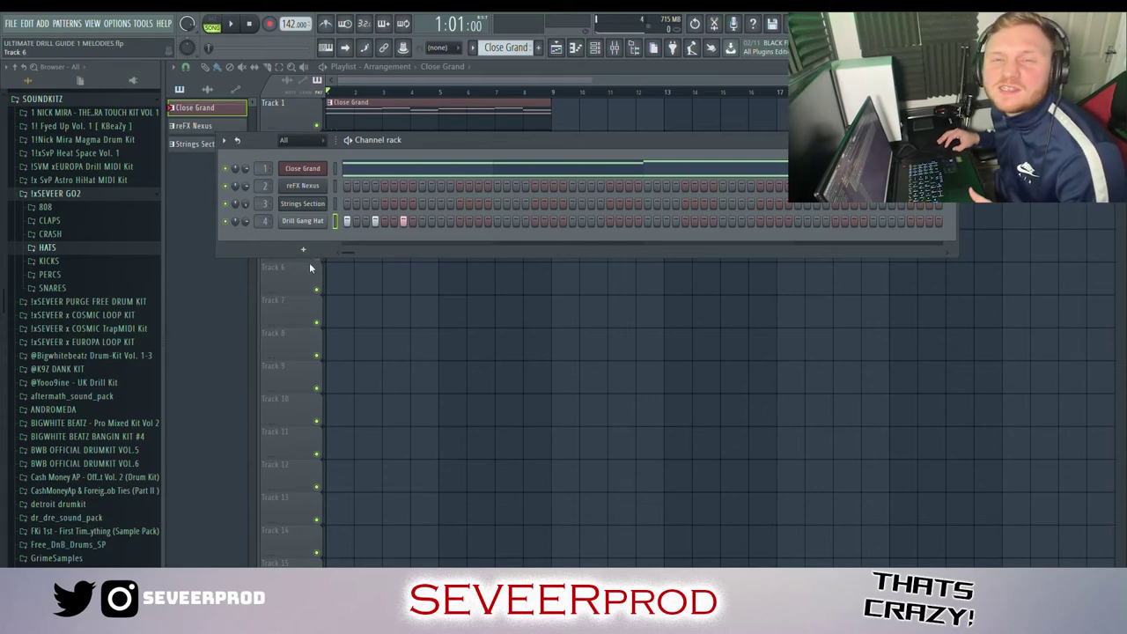
# Extend the Drill Gang Hat rhythm with further hits across the following bars and play it back
pyautogui.press('space')
pyautogui.press('space')
pyautogui.press('F7')
pyautogui.click(595, 50)
pyautogui.press('space')
pyautogui.press('space')
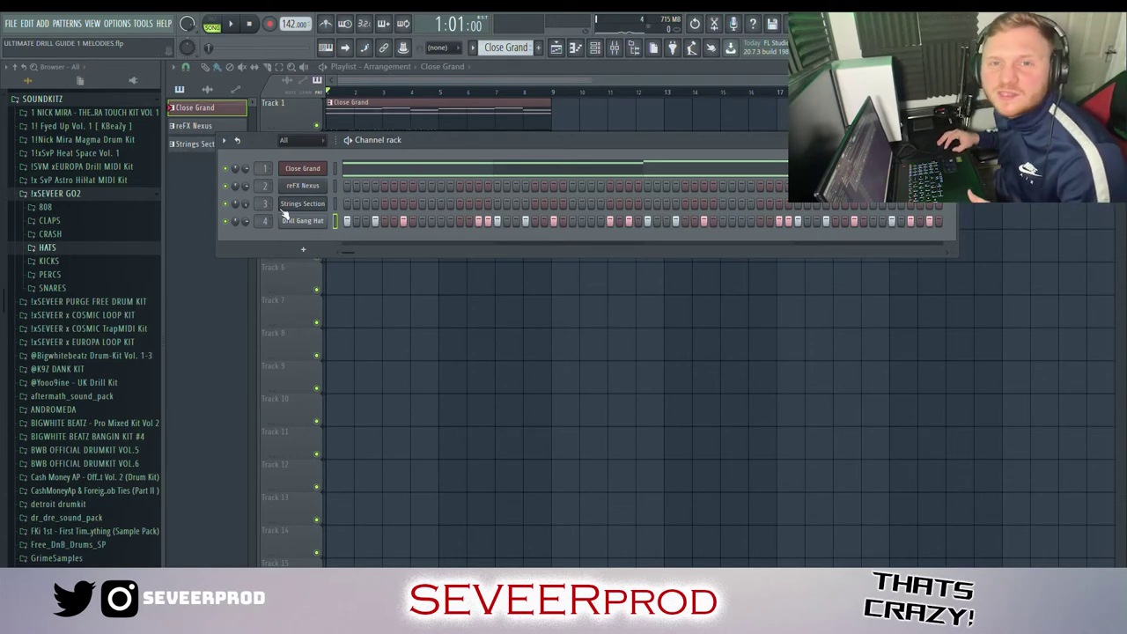
# Add higher-pitched rolls and lower-pitched hits to the Drill Gang Hat pattern in the piano roll and play it
pyautogui.press('space')
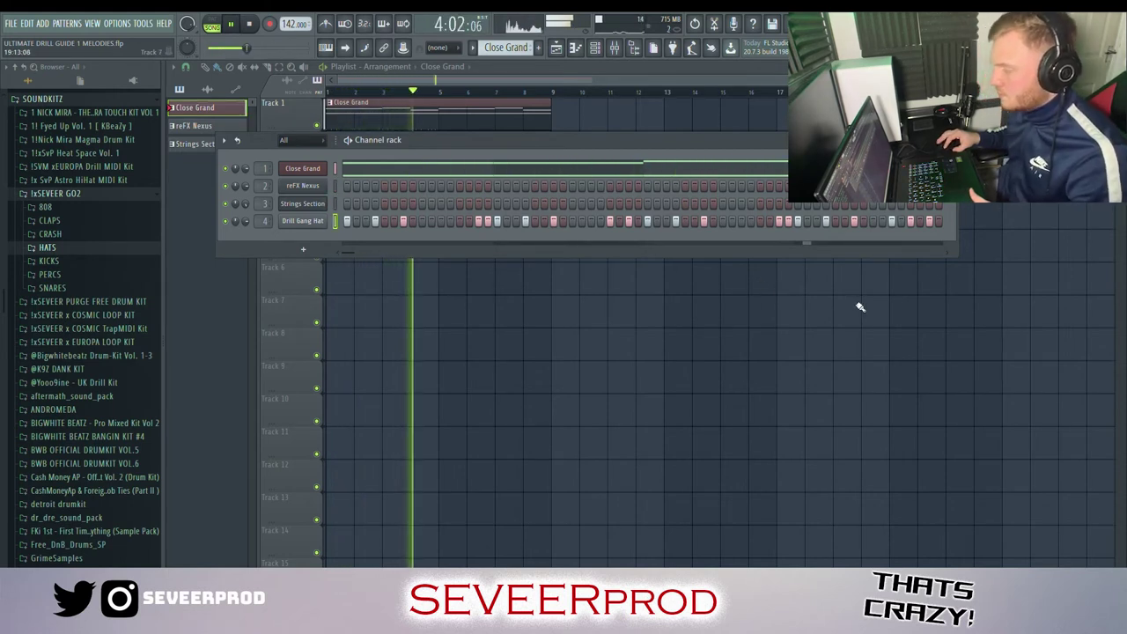
pyautogui.press('space')
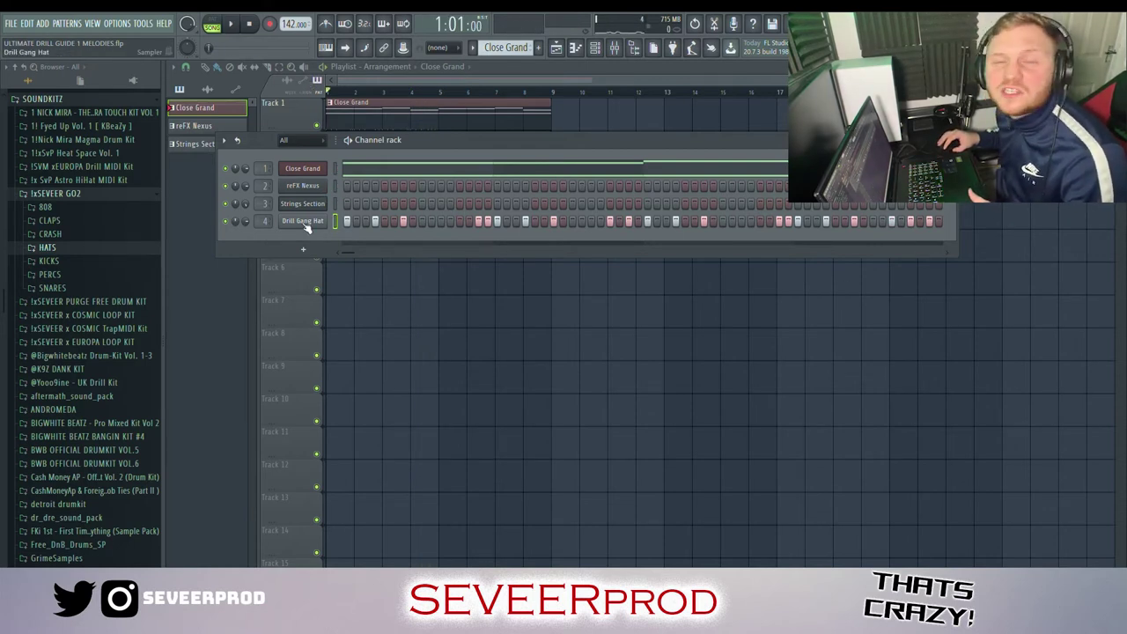
pyautogui.press('F7')
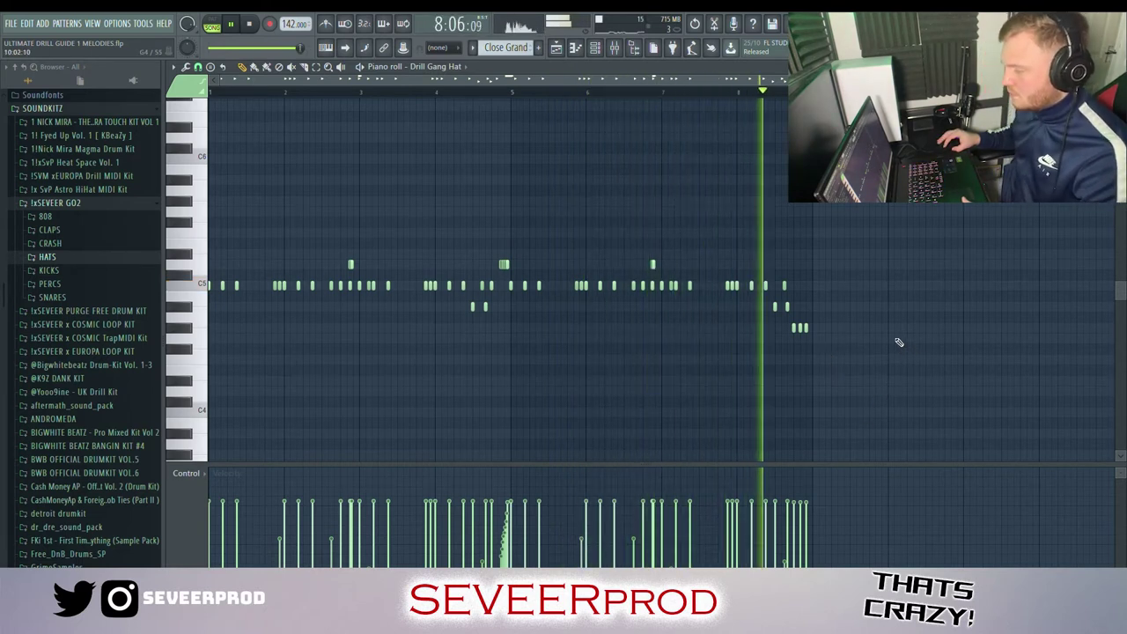
pyautogui.press('space')
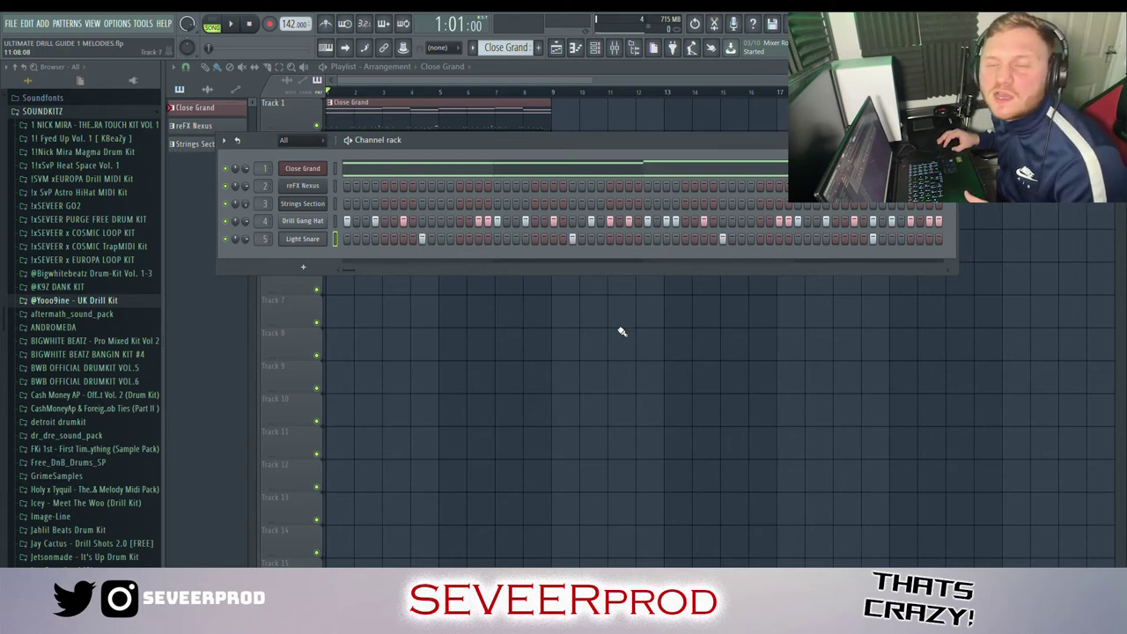
# Move the second and fourth Light Snare hits to steps 29 and 61 and play the pattern
pyautogui.press('space')
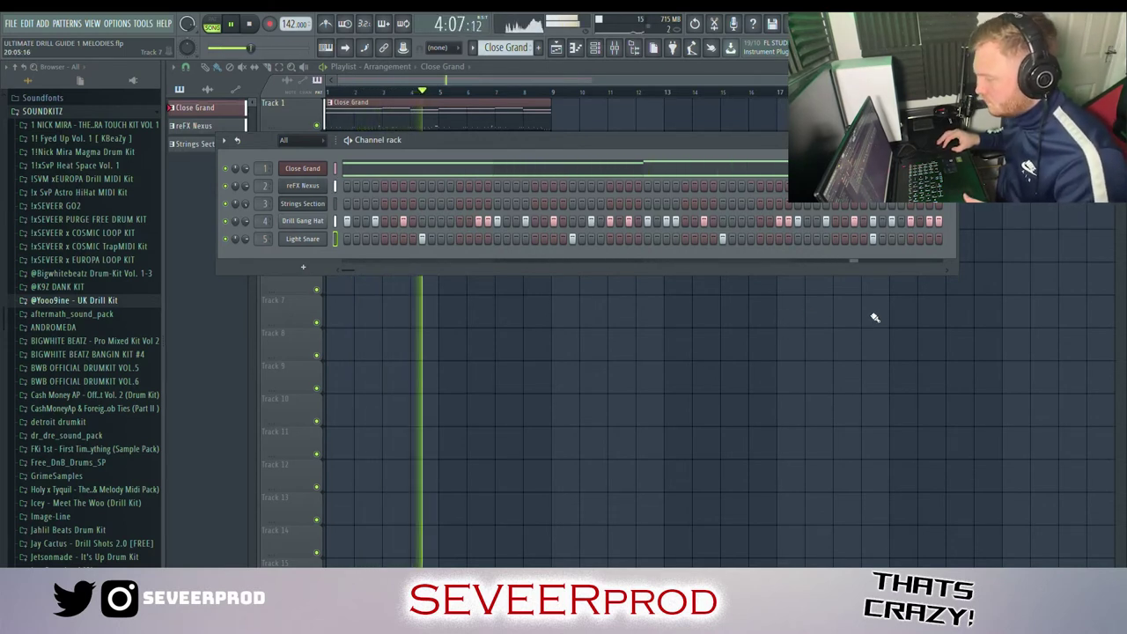
pyautogui.press('space')
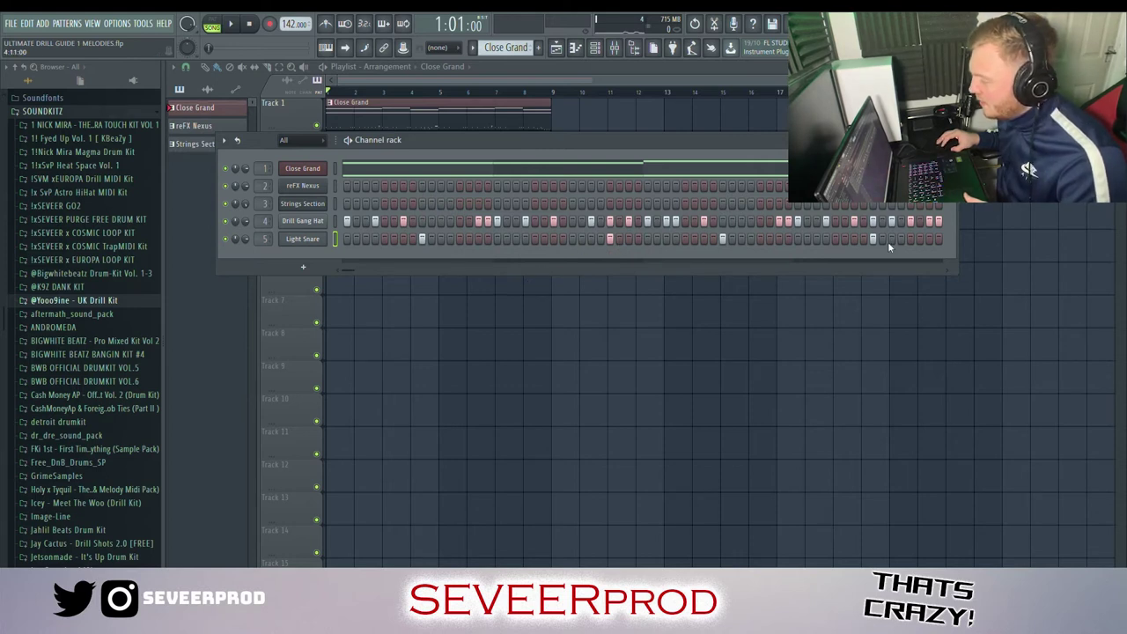
pyautogui.click(912, 239)
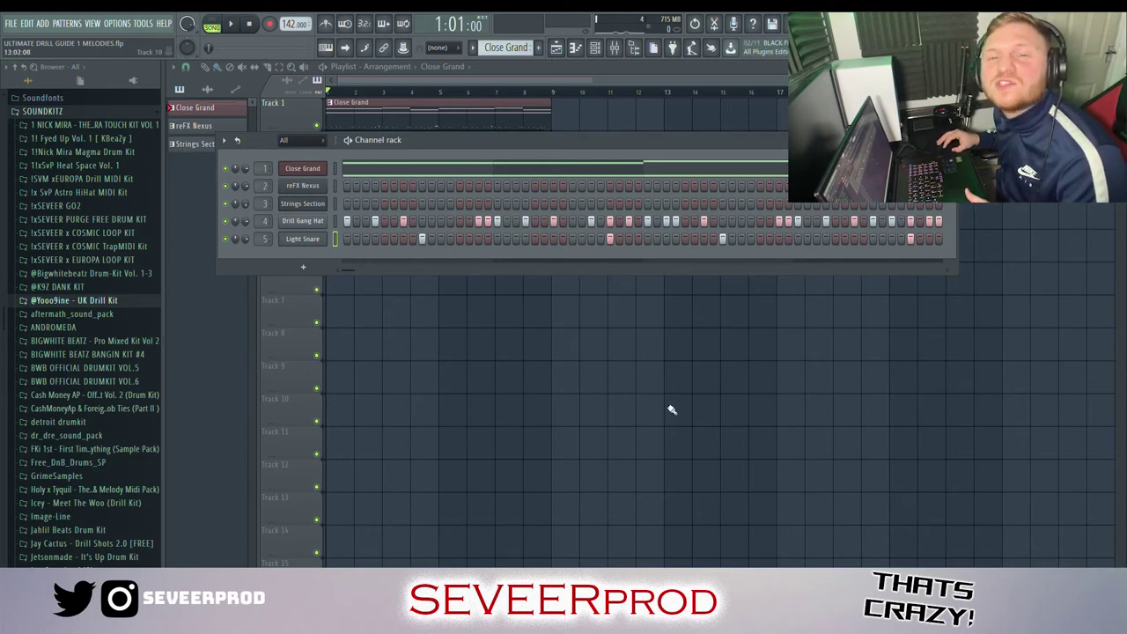
pyautogui.press('space')
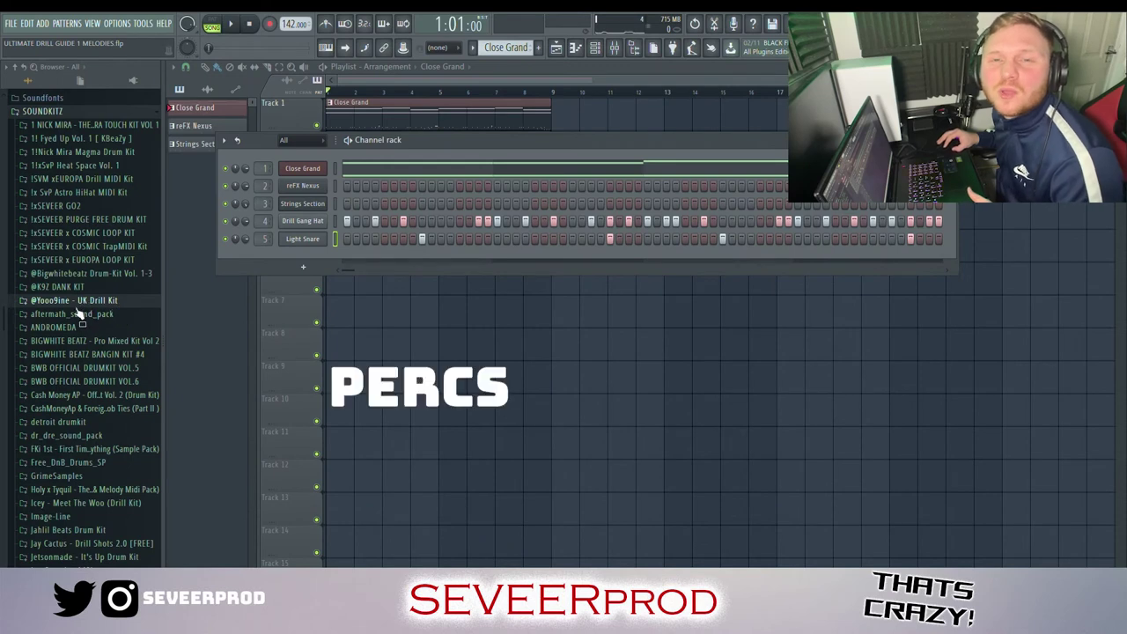
# Add a Primate Hat channel and load the HAT 16 MIDI pattern from the !SVM xEUROPA Drill MIDI Kit into it
pyautogui.click(88, 209)
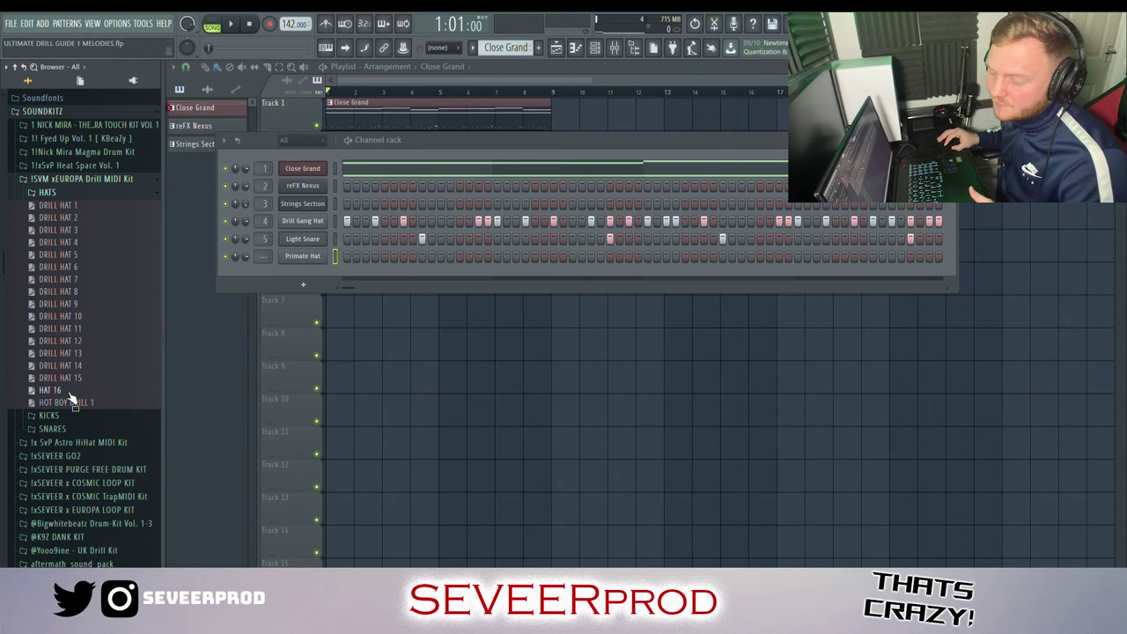
pyautogui.moveTo(52, 392); pyautogui.dragTo(297, 256)
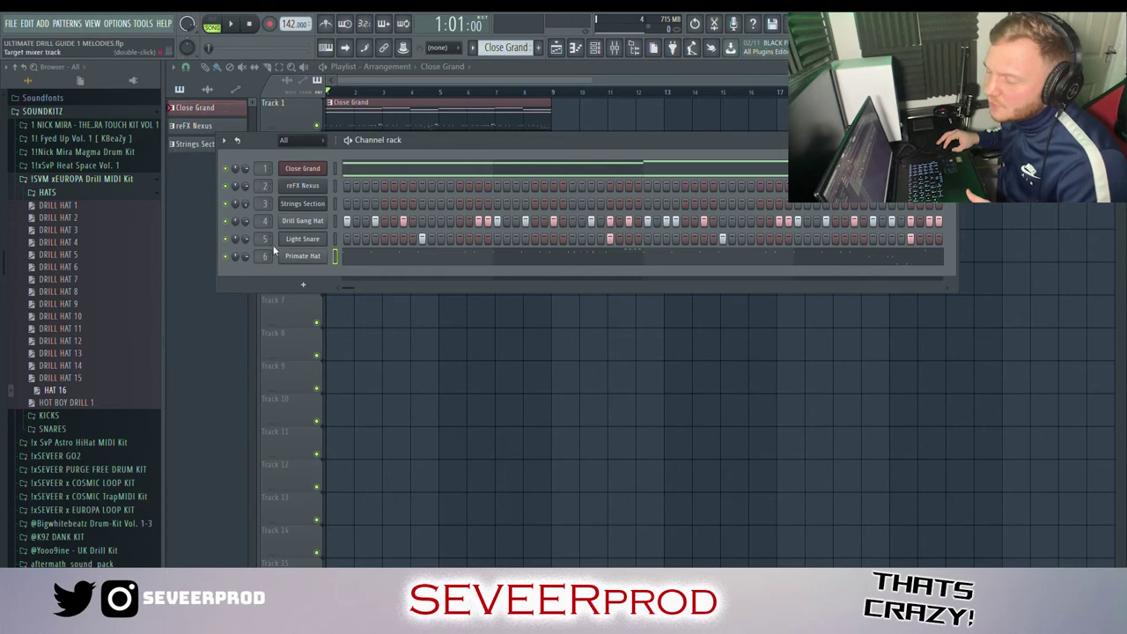
# Pan mixer Insert 4 to the left and Insert 6 to the right, and play the hats back
pyautogui.click(614, 48)
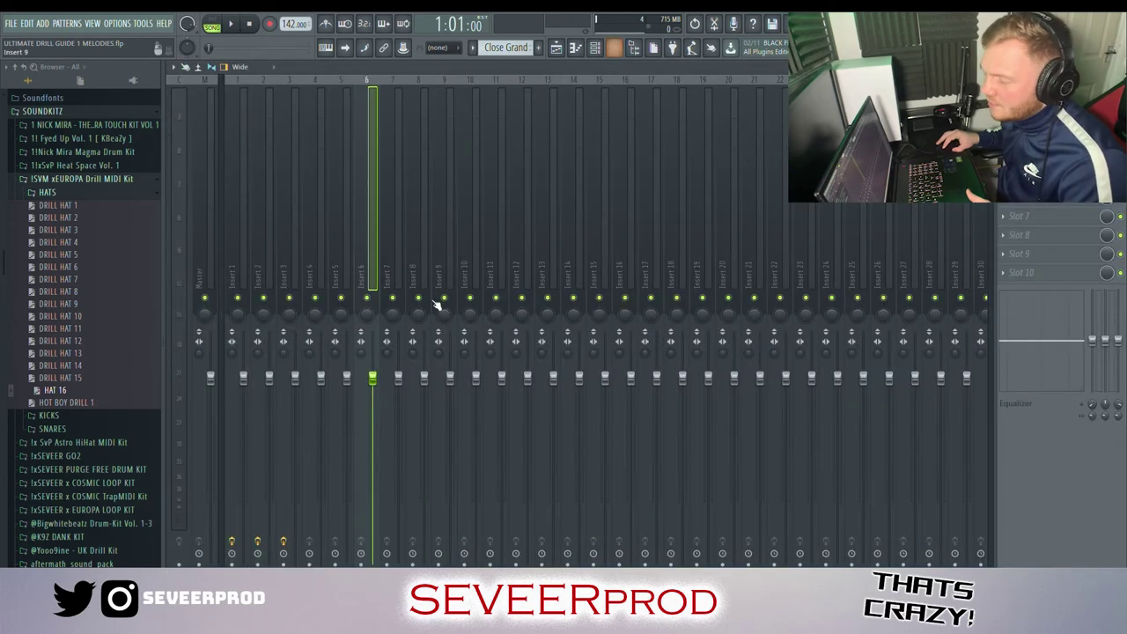
pyautogui.click(311, 316)
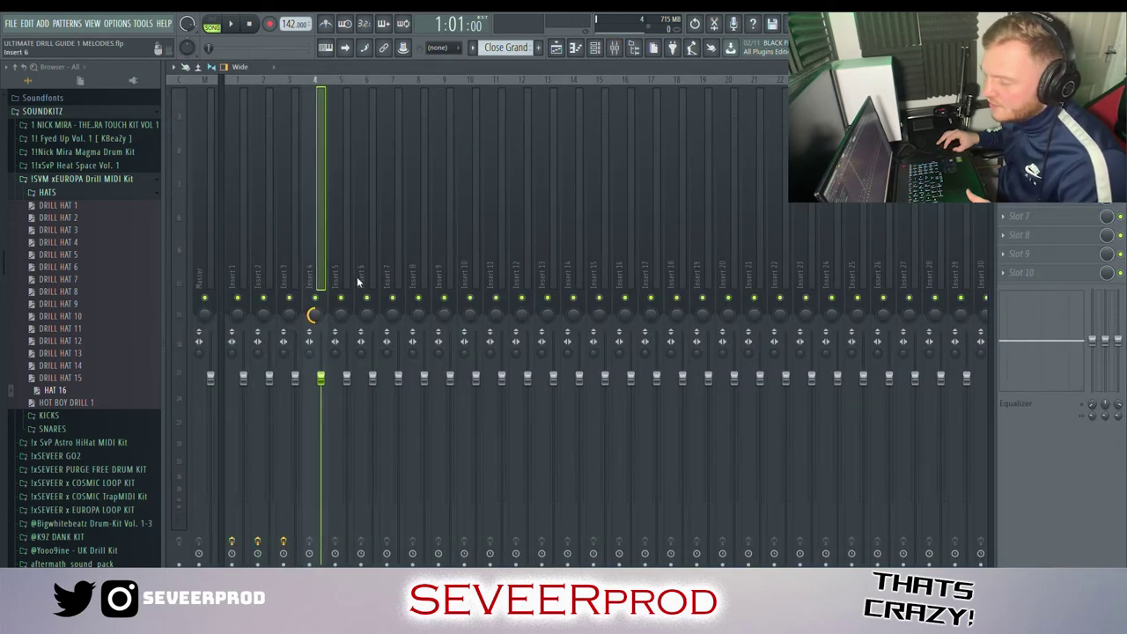
pyautogui.click(367, 326)
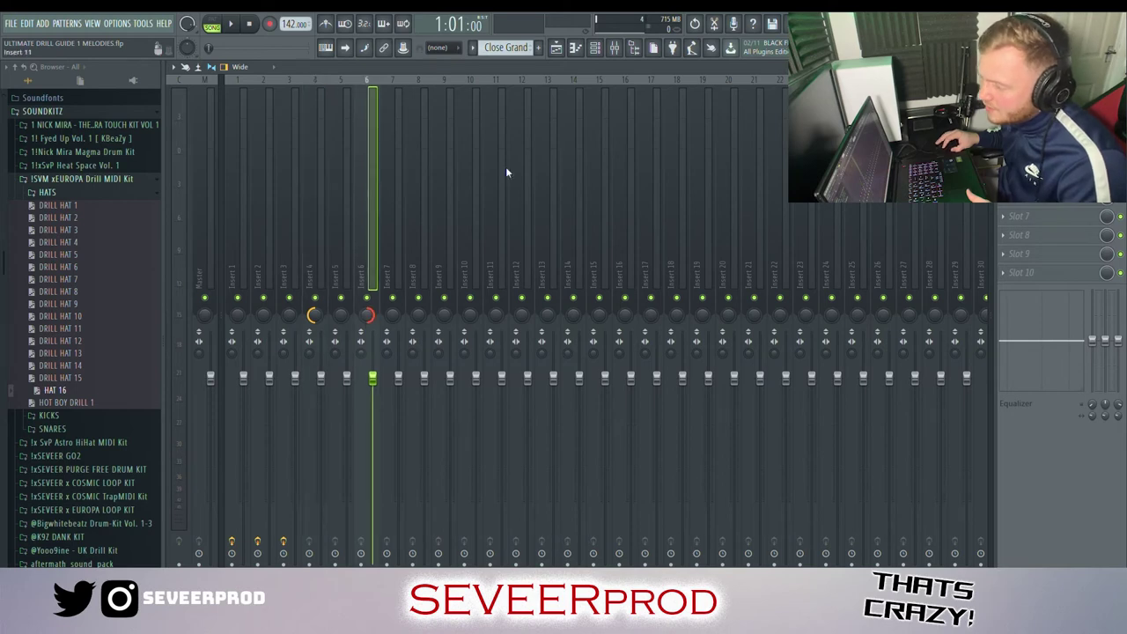
pyautogui.press('F9')
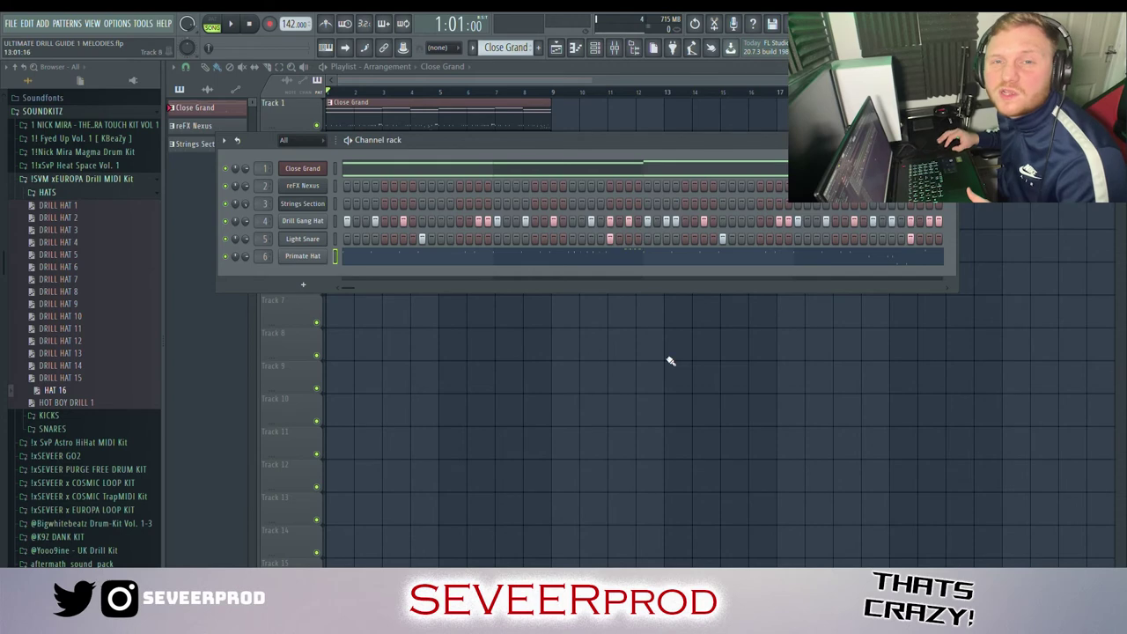
pyautogui.press('F7')
pyautogui.press('space')
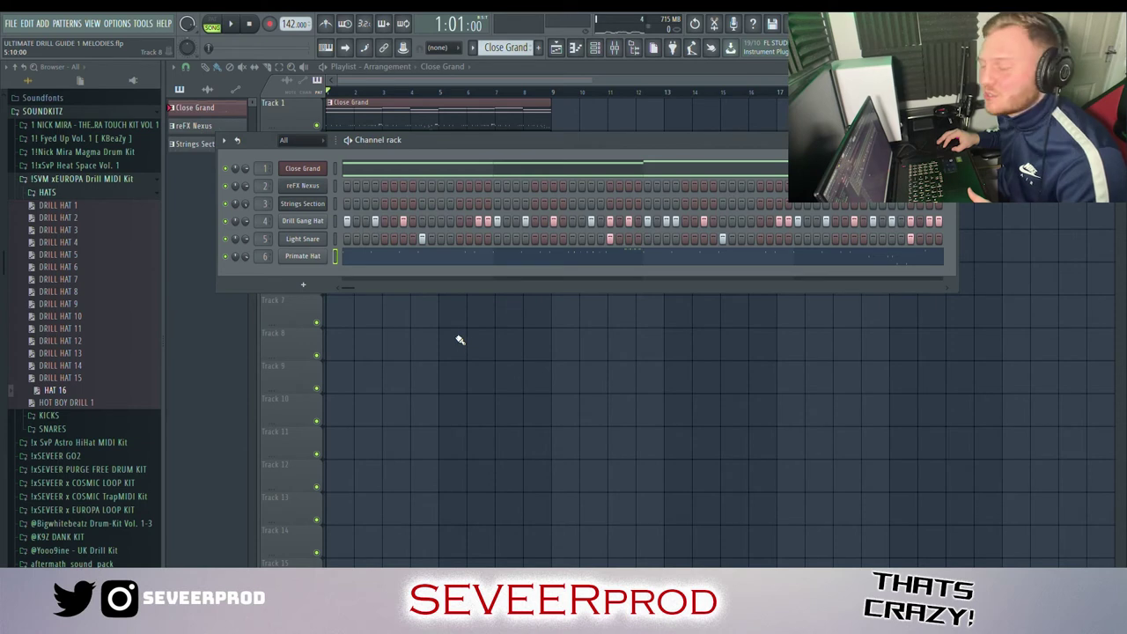
# Add the Rimzy Perc sample from the !xSEVEER GO2 kit's PERCS folder as a new channel
pyautogui.click(79, 179)
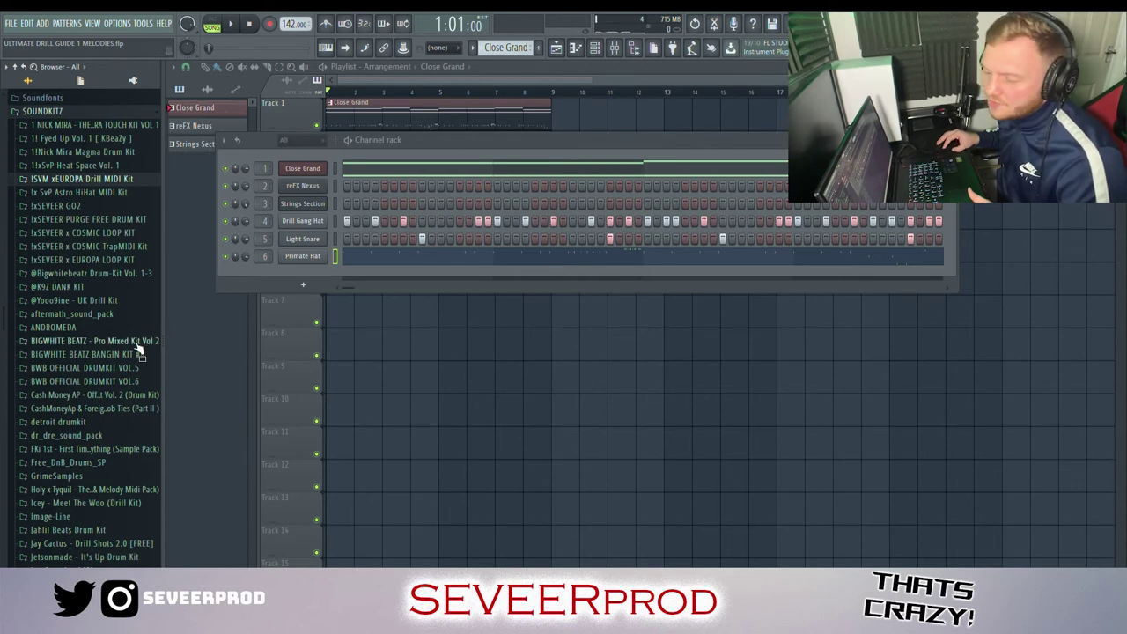
pyautogui.click(56, 205)
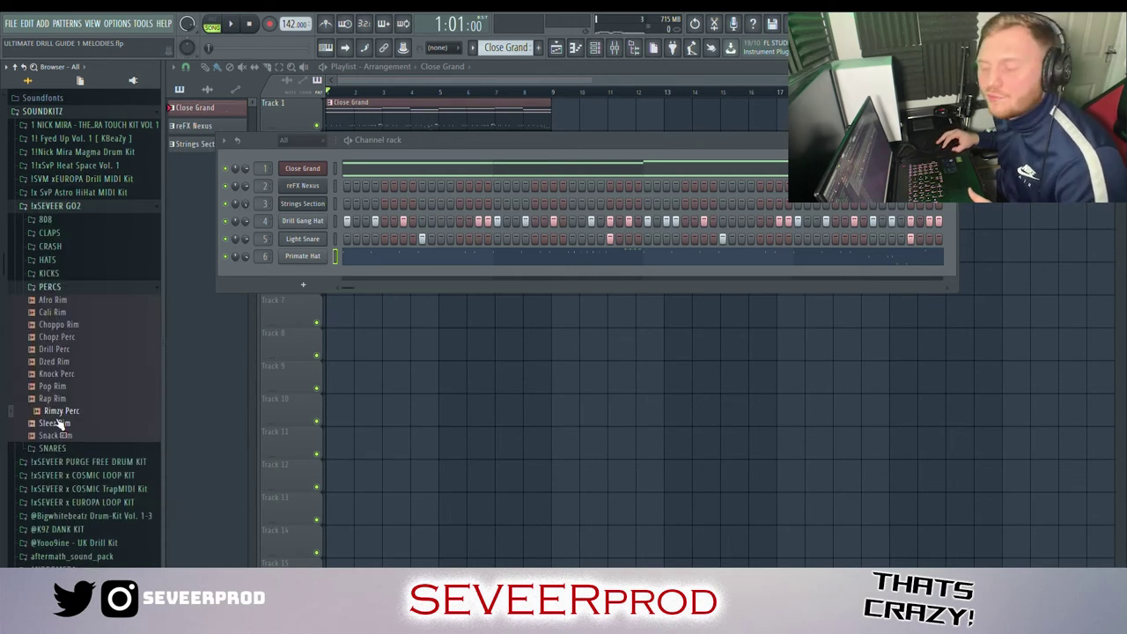
pyautogui.moveTo(57, 425); pyautogui.dragTo(361, 301)
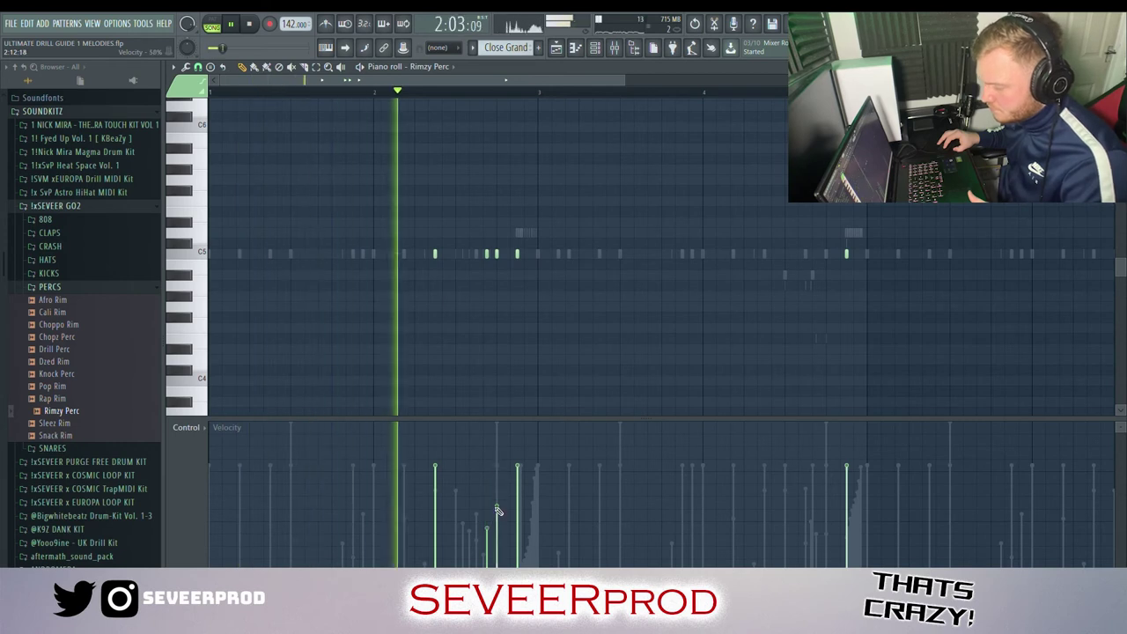
# Lower the velocities of the two adjacent Rimzy Perc hits in bar 2
pyautogui.scroll(-1, 573, 507)
pyautogui.scroll(-3, 573, 506)
pyautogui.hotkey('ctrl', 'a')
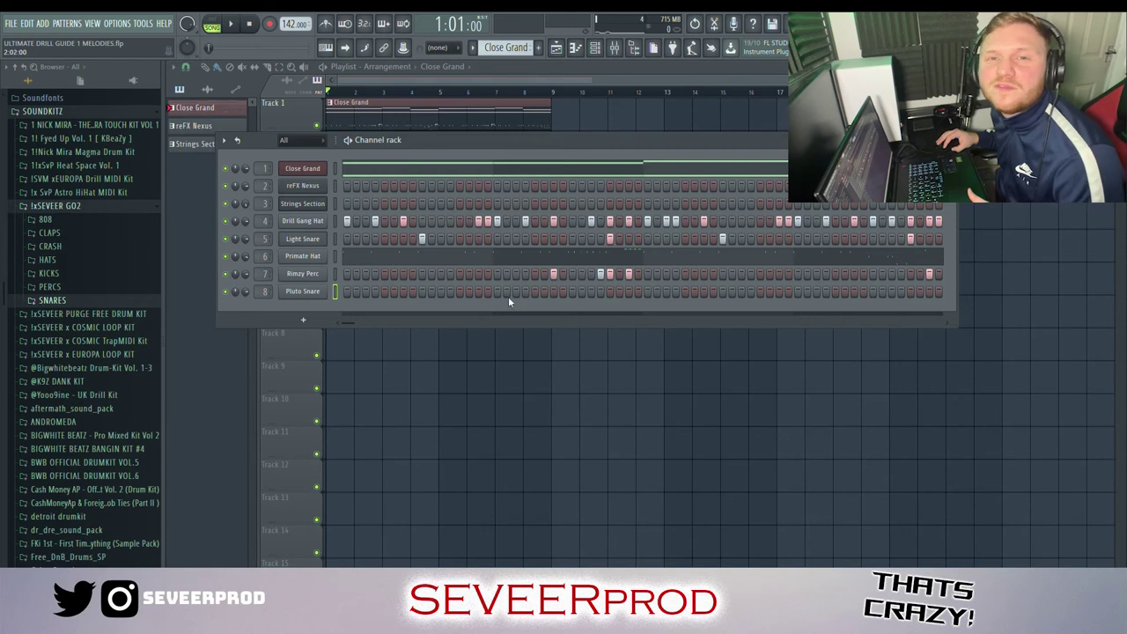
# Place Pluto Snare hits on steps 3, 47 and 51 while the arrangement plays
pyautogui.press('space')
pyautogui.click(365, 292)
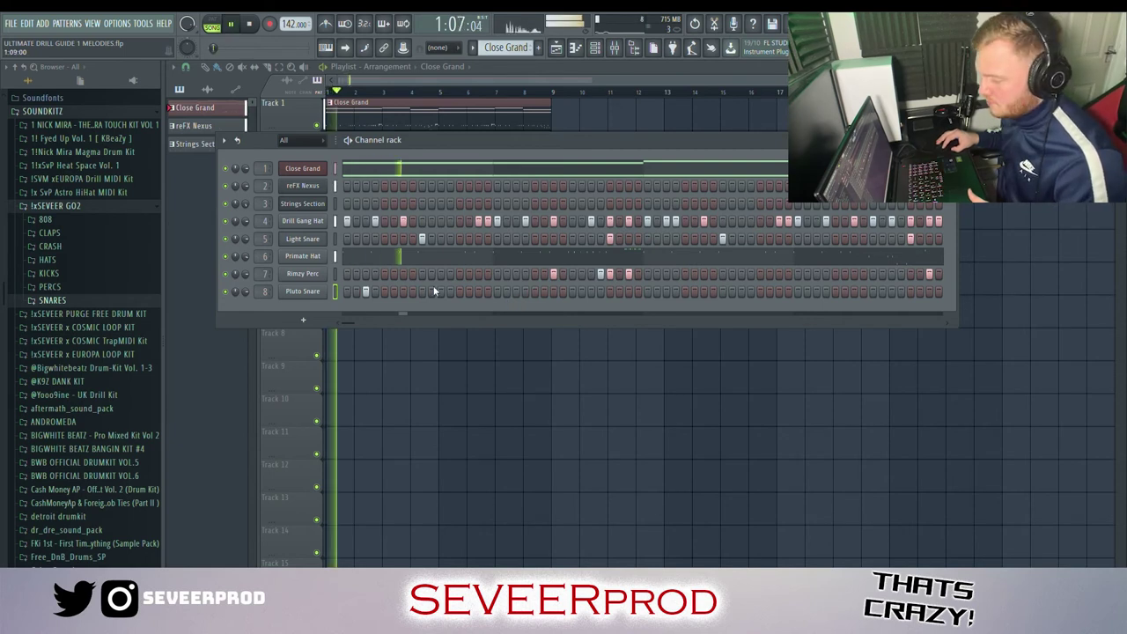
pyautogui.click(778, 291)
pyautogui.click(816, 291)
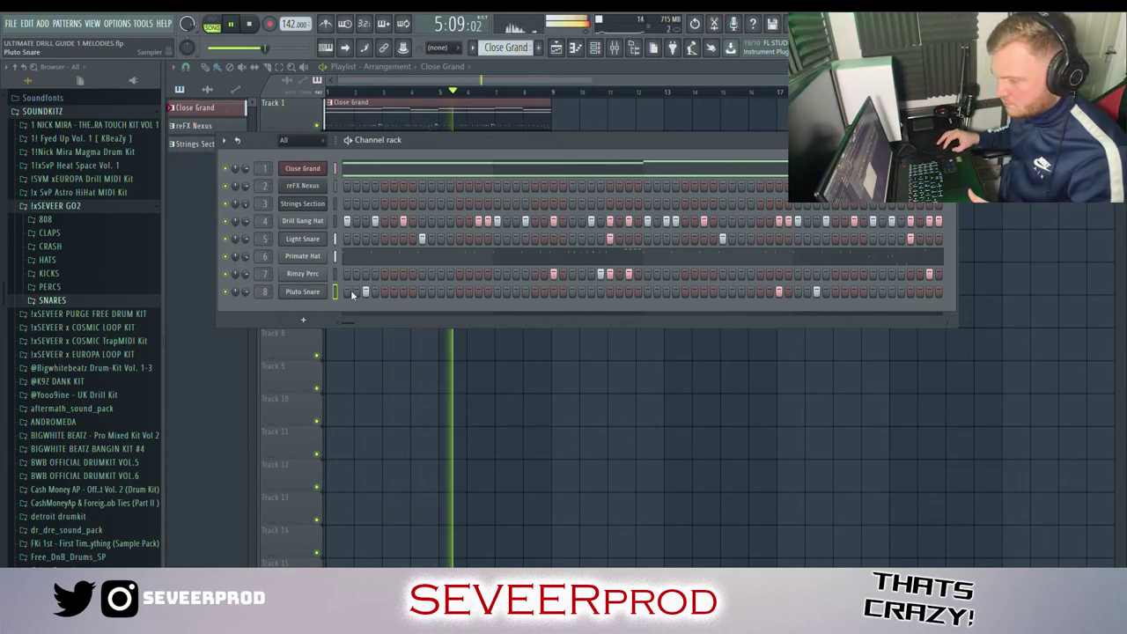
# Duplicate the three Pluto Snare hits so the four-bar phrase repeats from bar 5, and stop playback
pyautogui.press('F7')
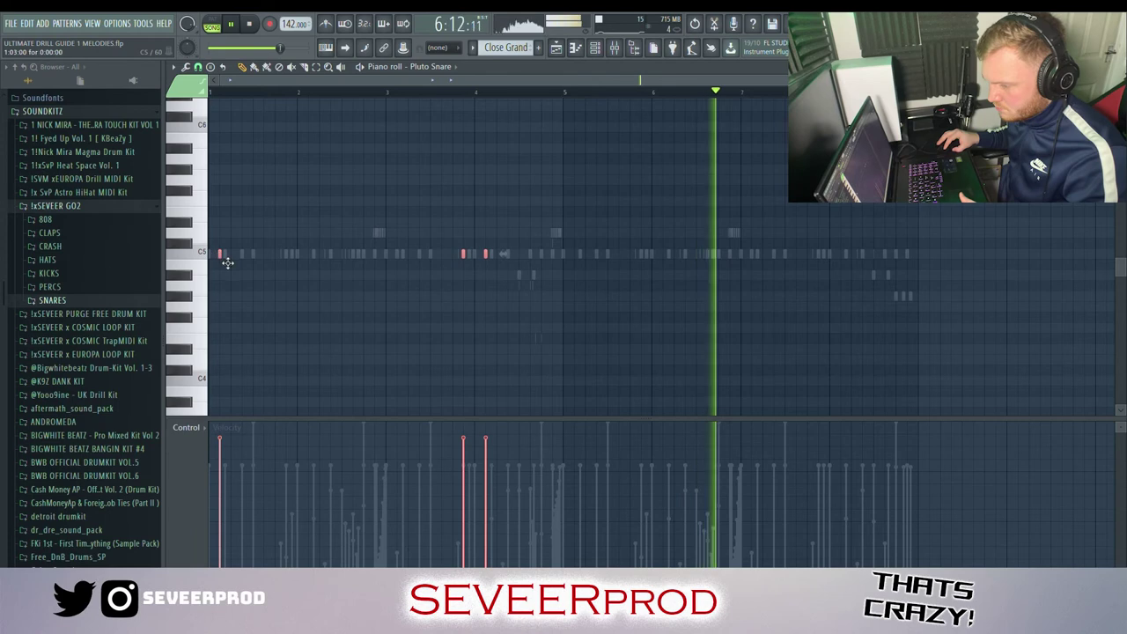
pyautogui.hotkey('ctrl', 'b')
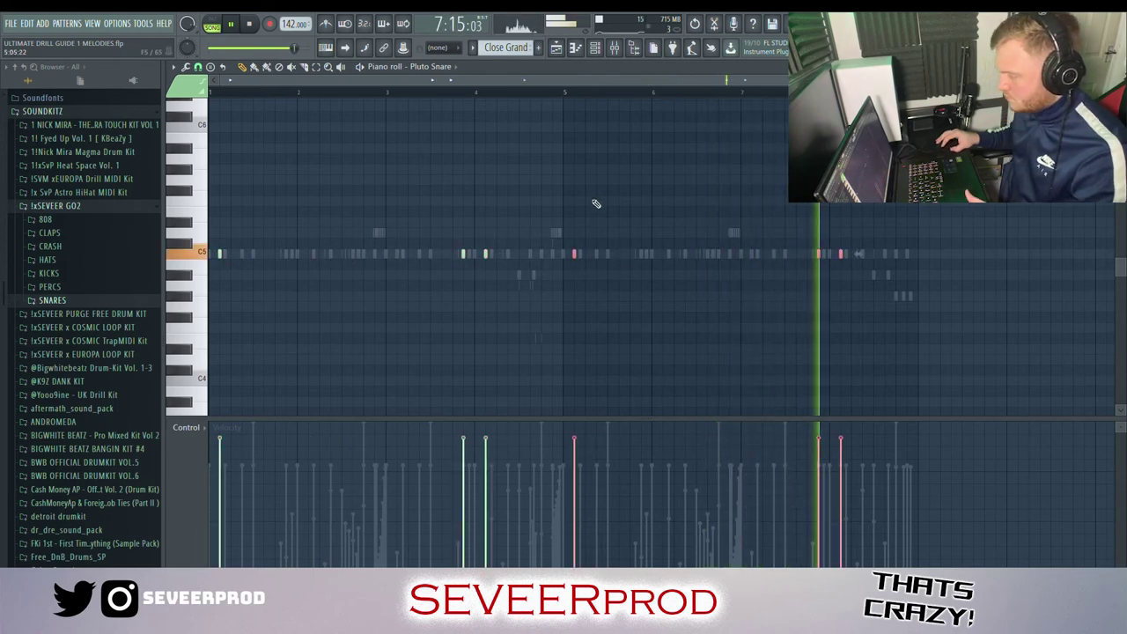
pyautogui.press('space')
# Boost the gain of the Drill Triangle sample slightly with the sampler's precomputed effects
pyautogui.press('F6')
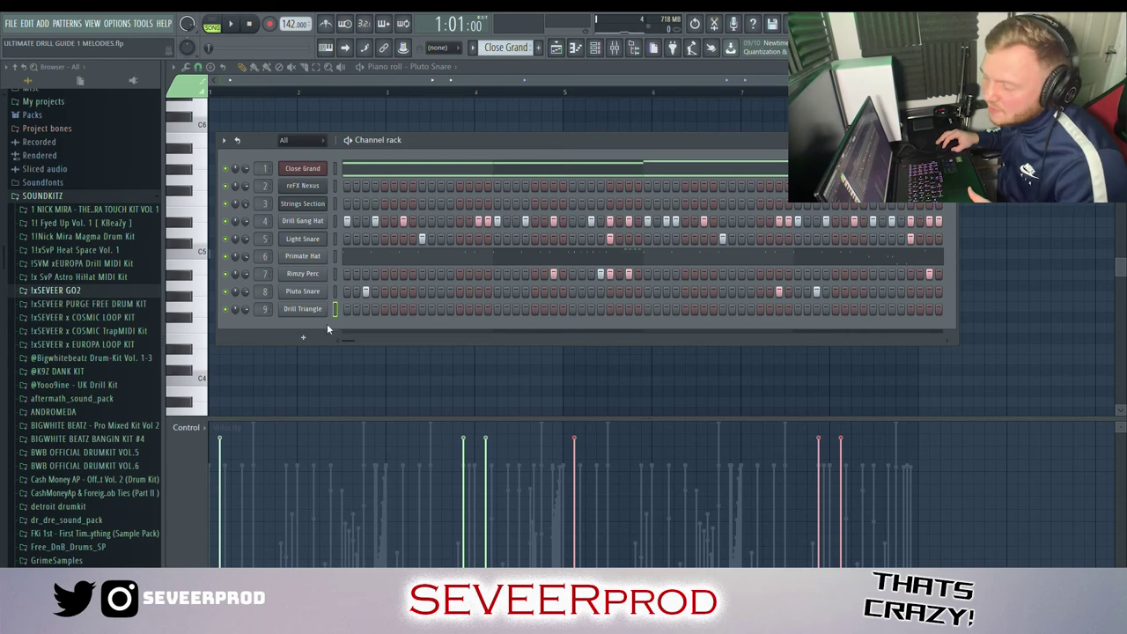
pyautogui.click(311, 310)
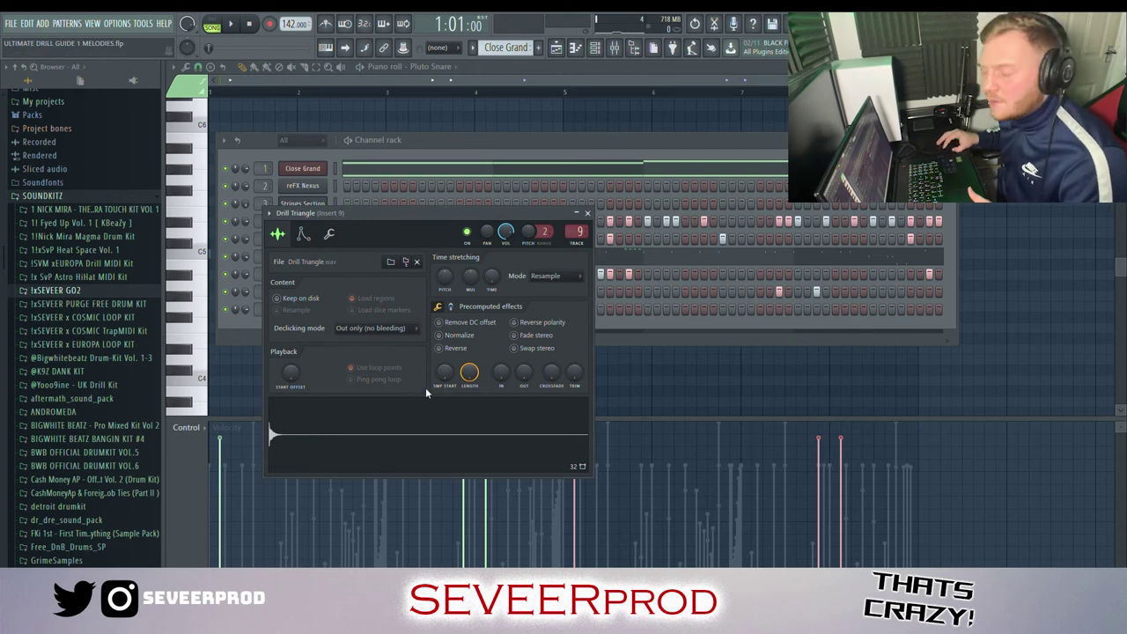
pyautogui.click(451, 308)
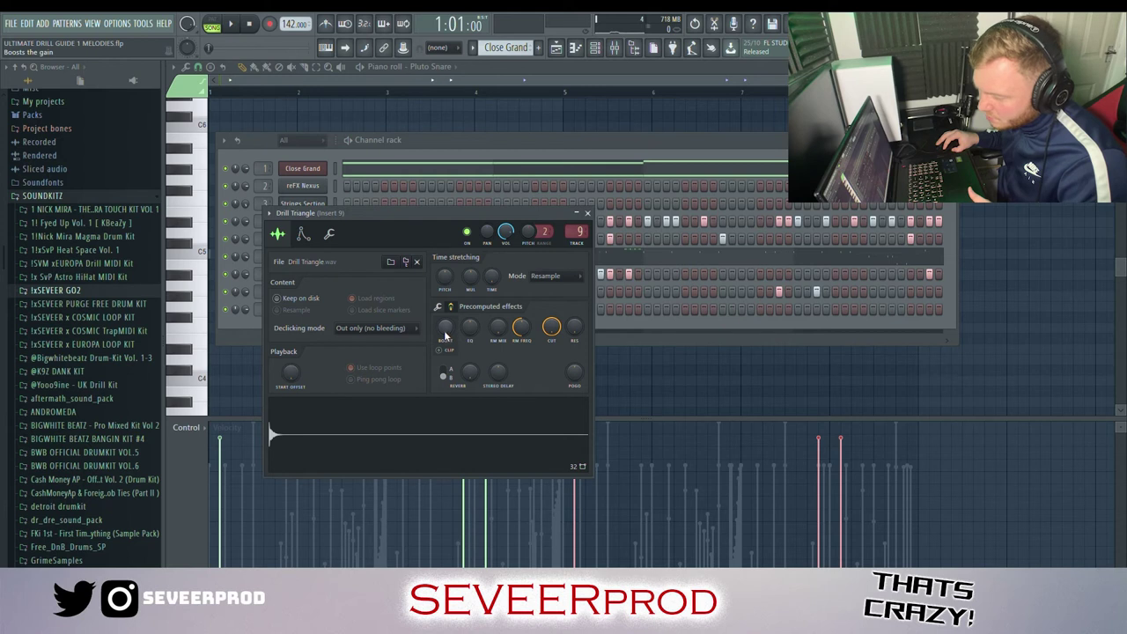
pyautogui.moveTo(447, 327); pyautogui.dragTo(447, 322)
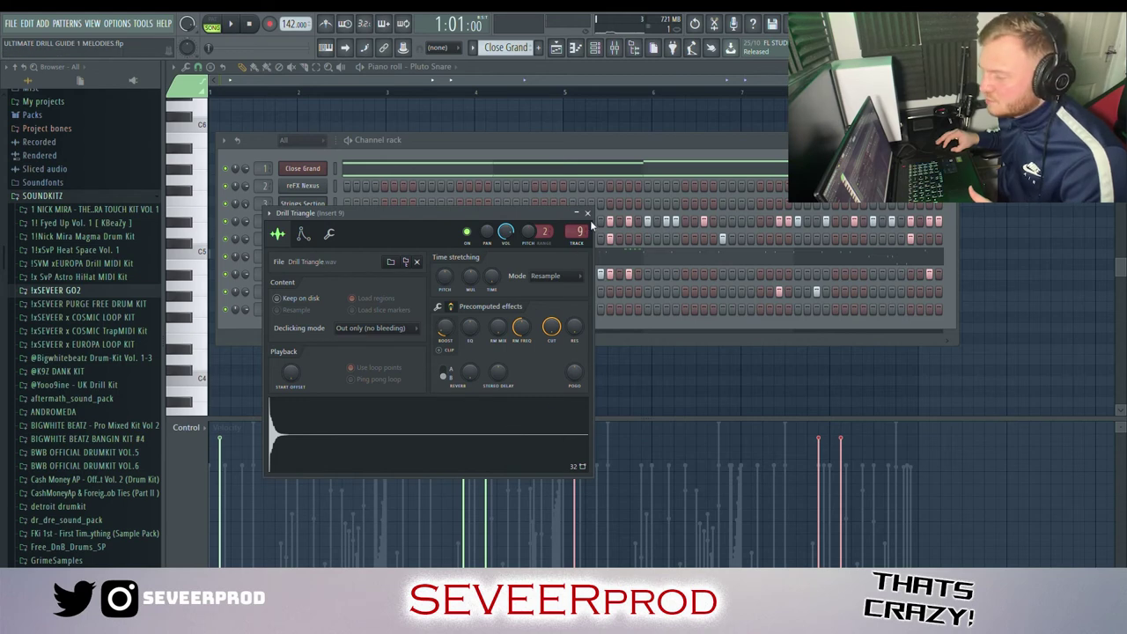
pyautogui.press('Escape')
# Place a Drill Triangle hit on step 29 during playback and add a matching hit in bar 6
pyautogui.press('space')
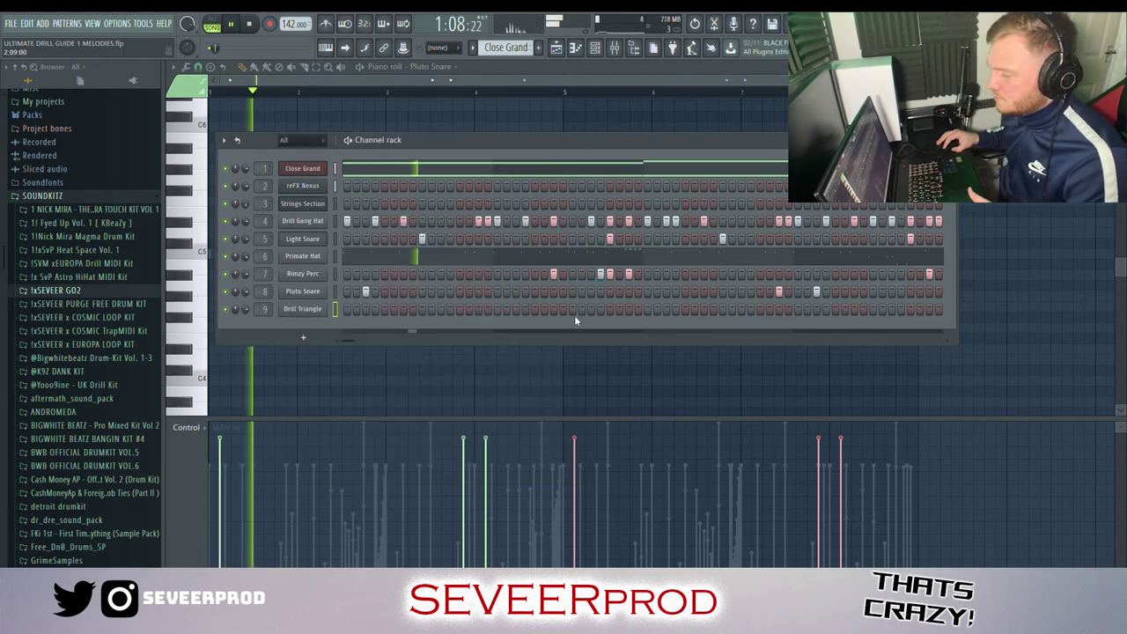
pyautogui.click(610, 309)
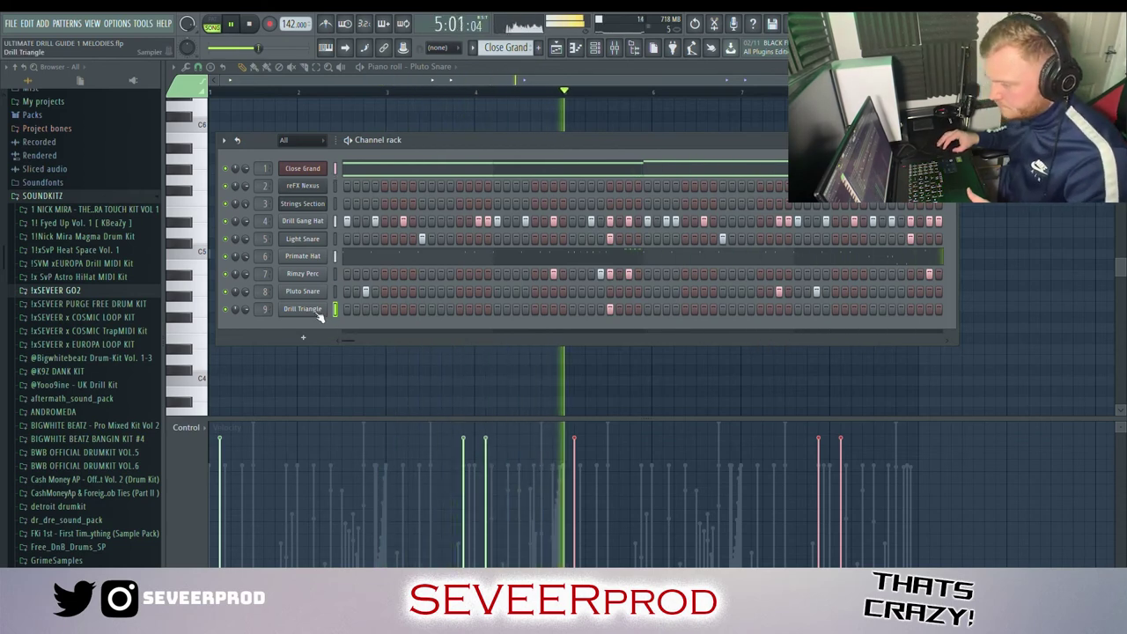
pyautogui.press('F7')
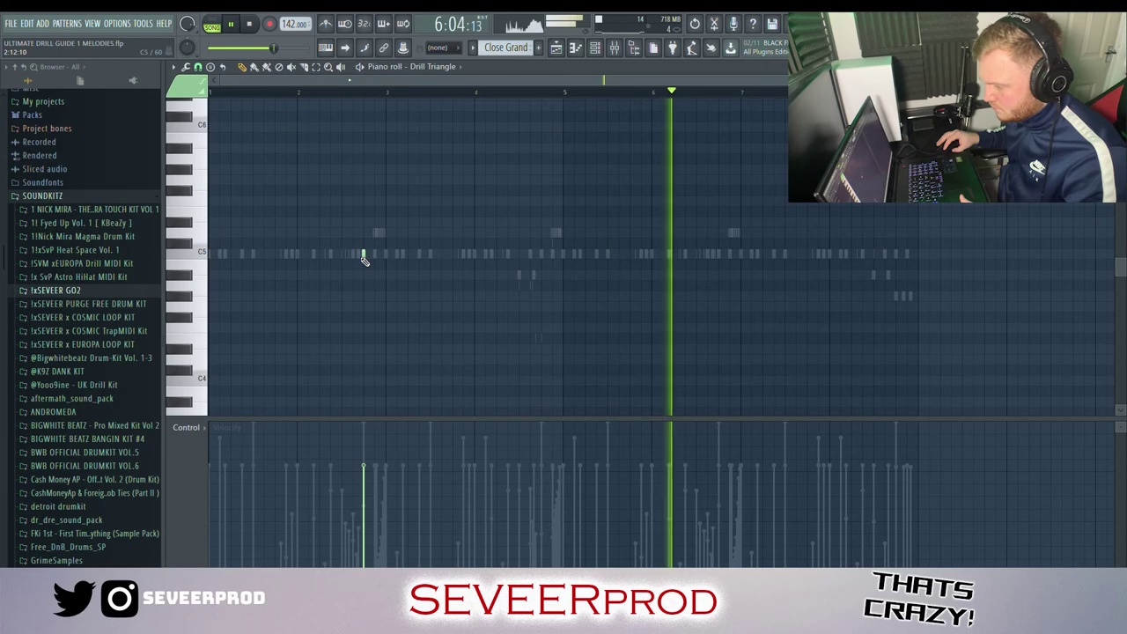
pyautogui.click(643, 254)
pyautogui.moveTo(653, 260); pyautogui.dragTo(713, 257)
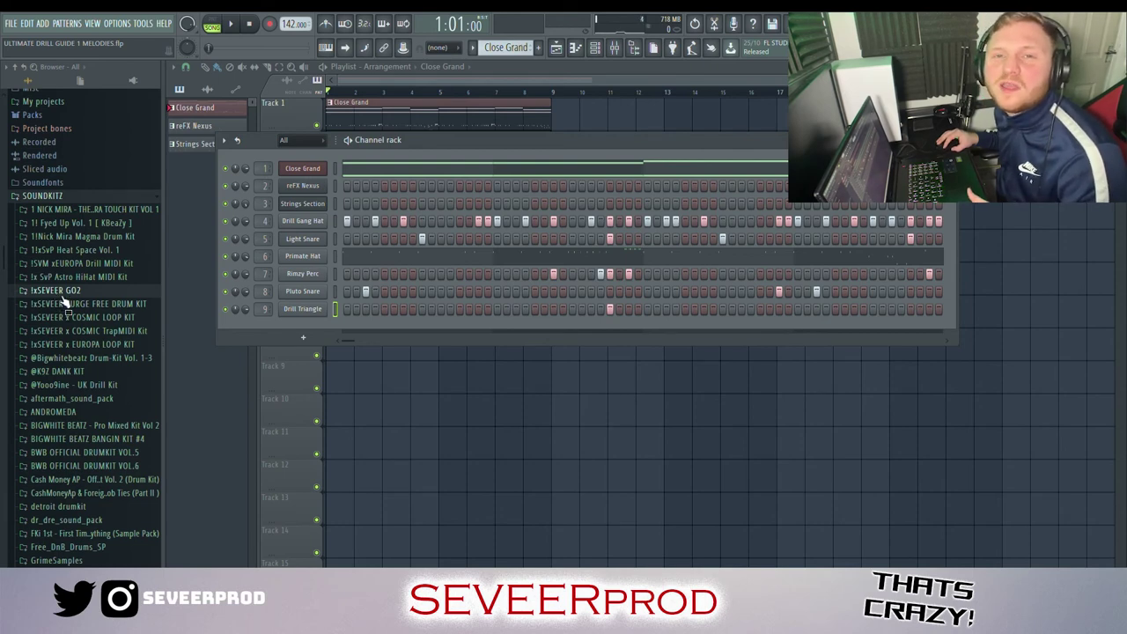
pyautogui.moveTo(30, 327); pyautogui.dragTo(460, 355)
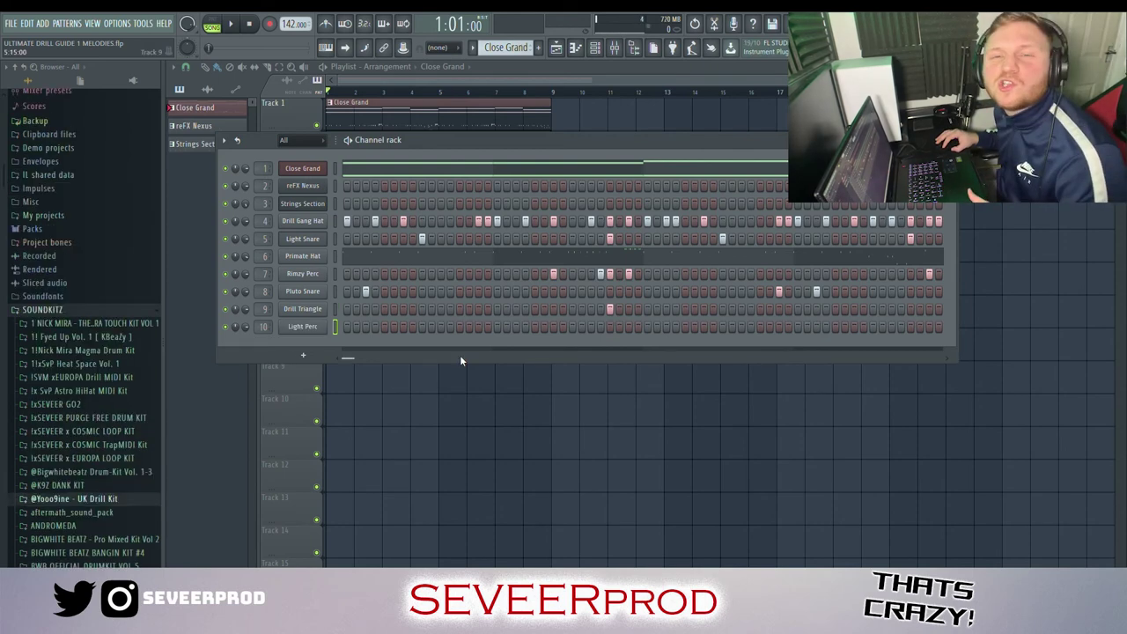
pyautogui.click(348, 326)
pyautogui.press('space')
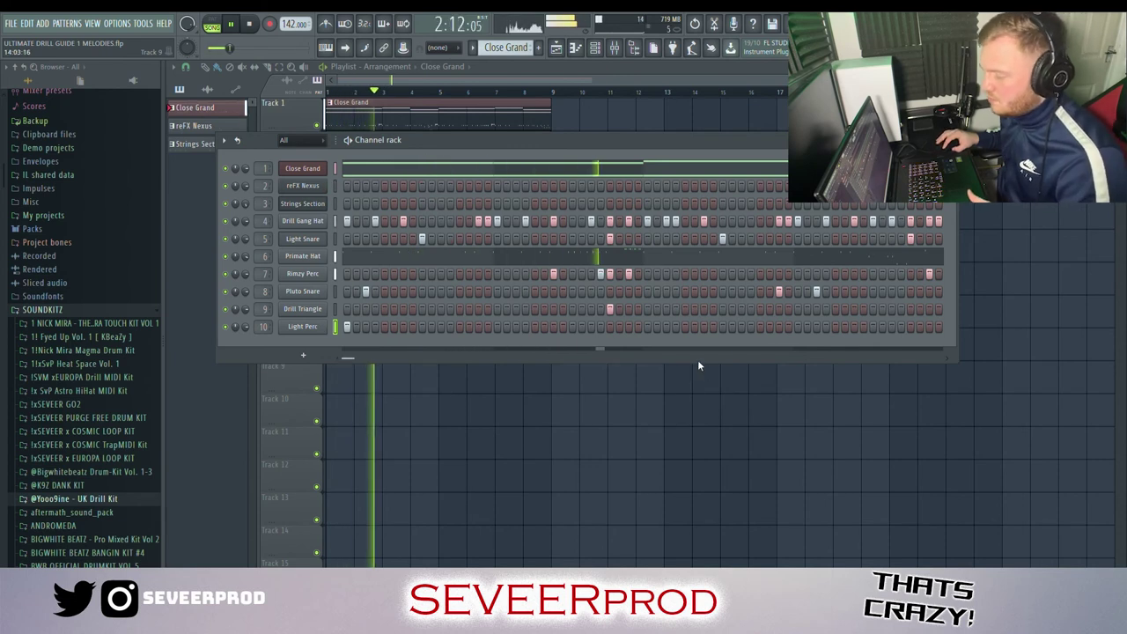
pyautogui.press('space')
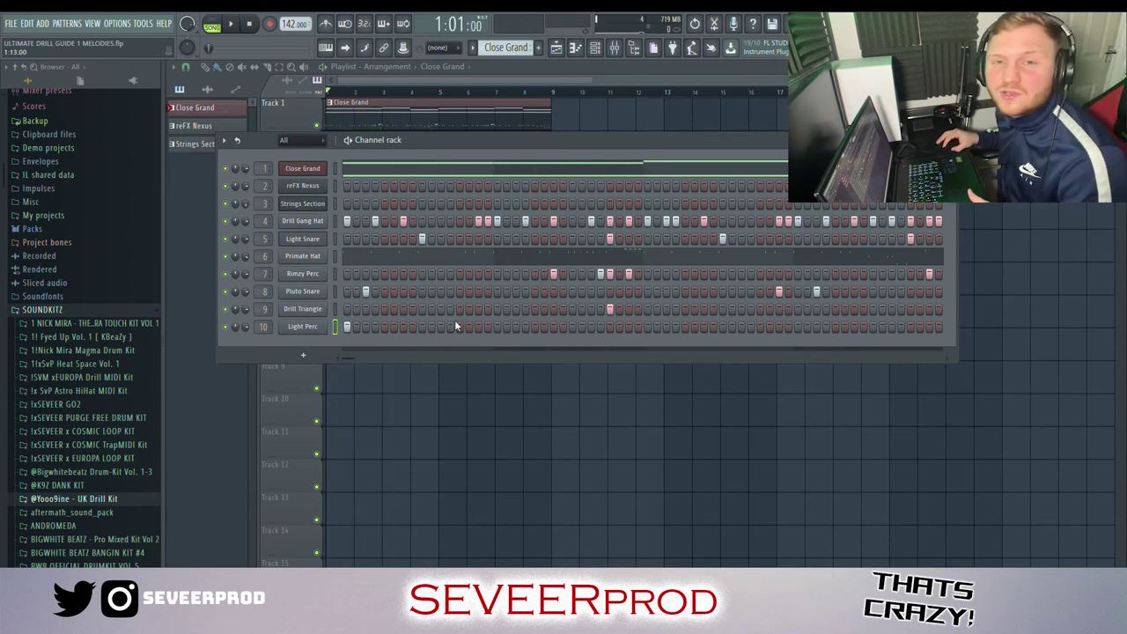
# Add Light Perc hits on steps 9 and 17 and lower their velocities progressively so they fade like an echo
pyautogui.click(496, 326)
pyautogui.click(422, 326)
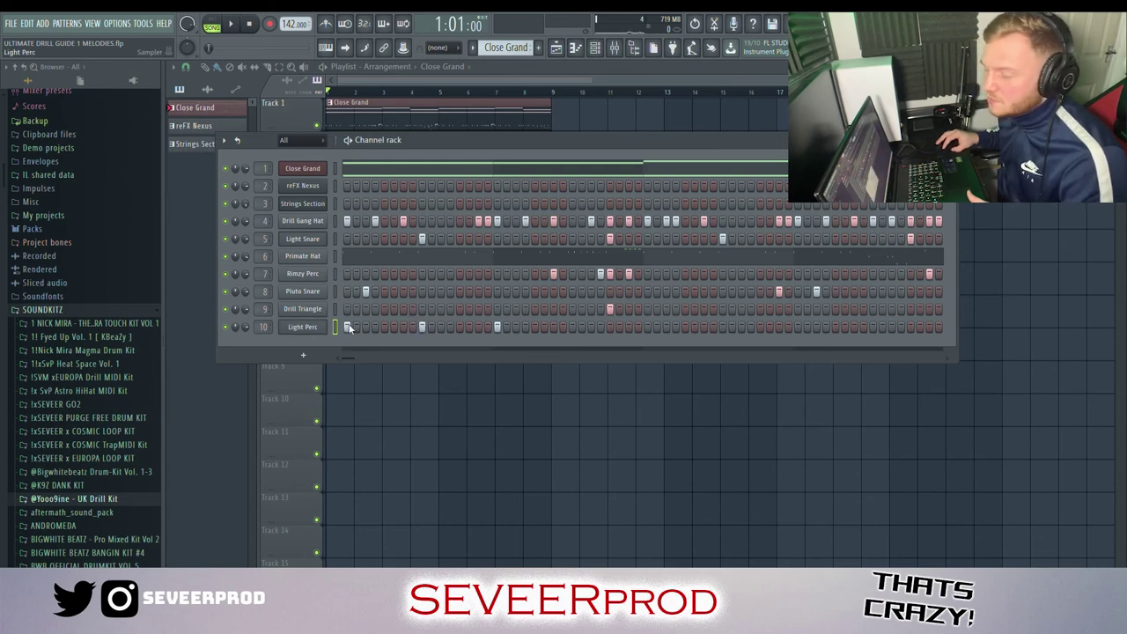
pyautogui.press('F7')
pyautogui.moveTo(259, 511); pyautogui.dragTo(296, 553)
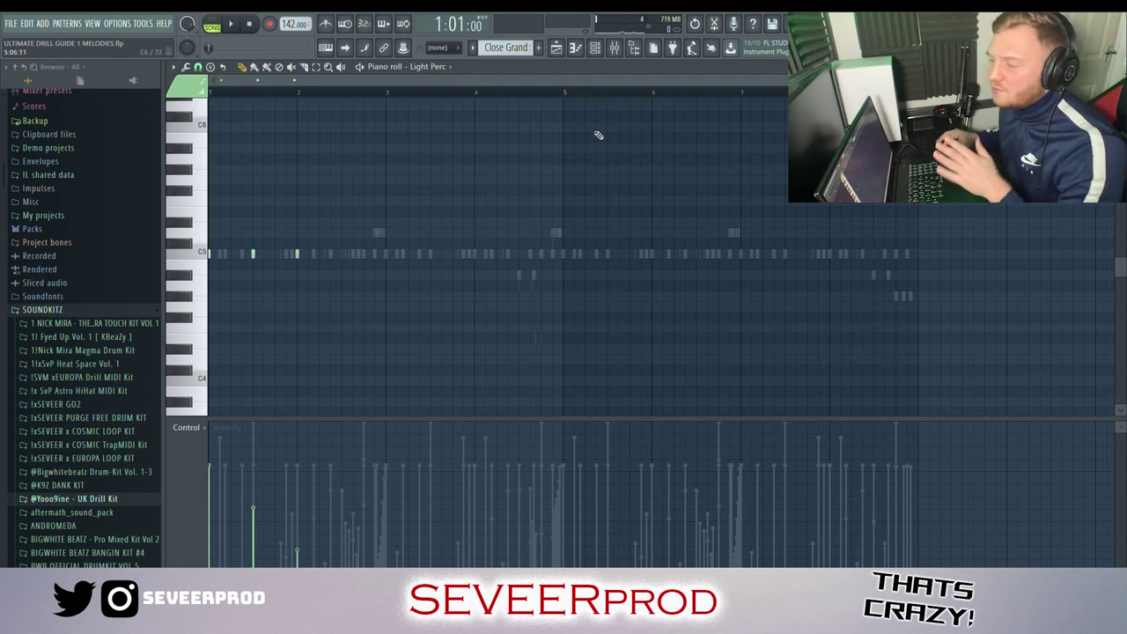
# Copy the three Light Perc hits from bar 1 to the start of bar 5 while the arrangement plays
pyautogui.press('space')
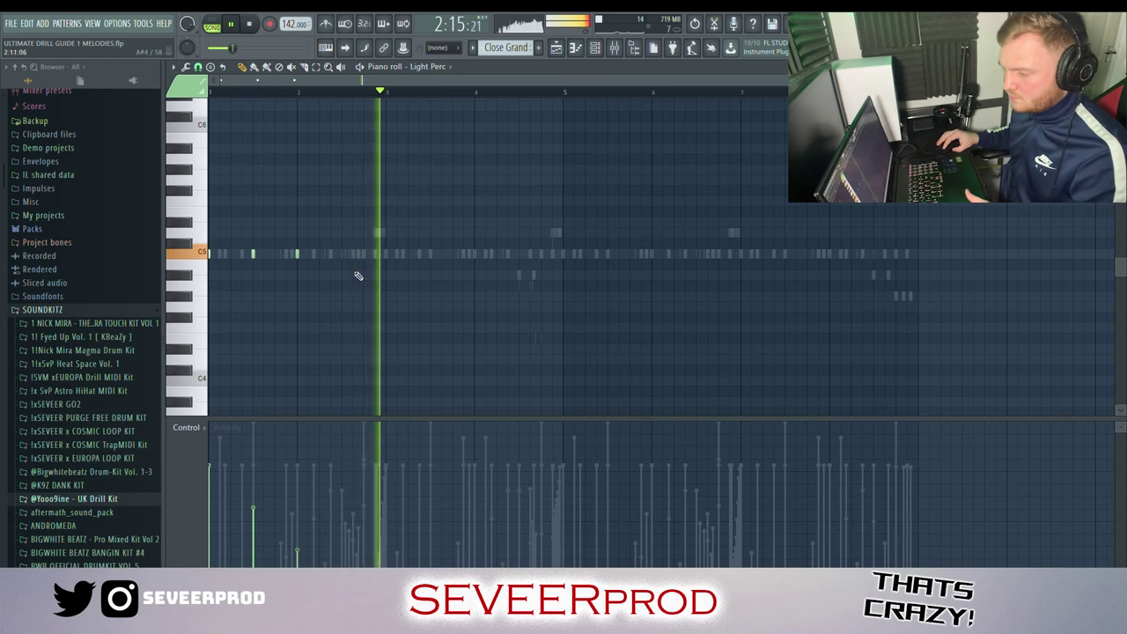
pyautogui.moveTo(352, 279); pyautogui.dragTo(183, 220)
pyautogui.moveTo(215, 254); pyautogui.dragTo(569, 254)
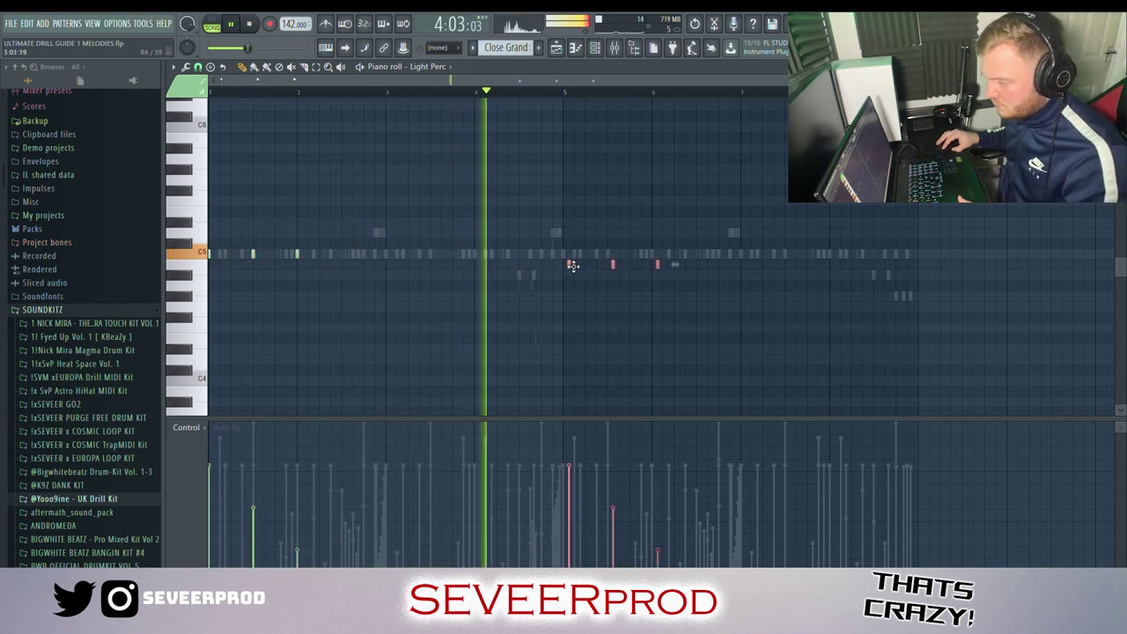